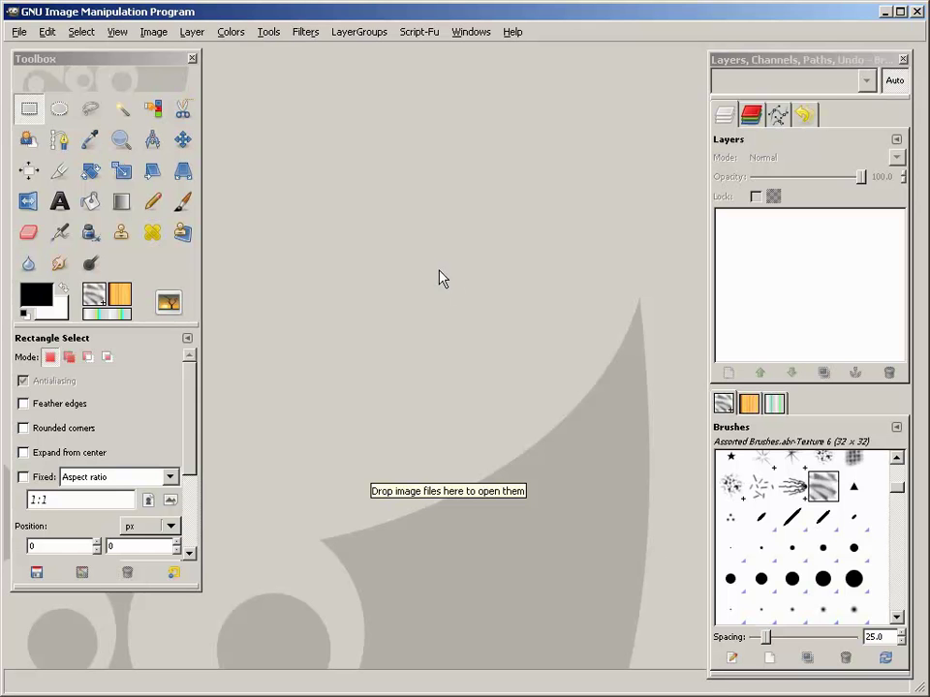
left_click(17, 33)
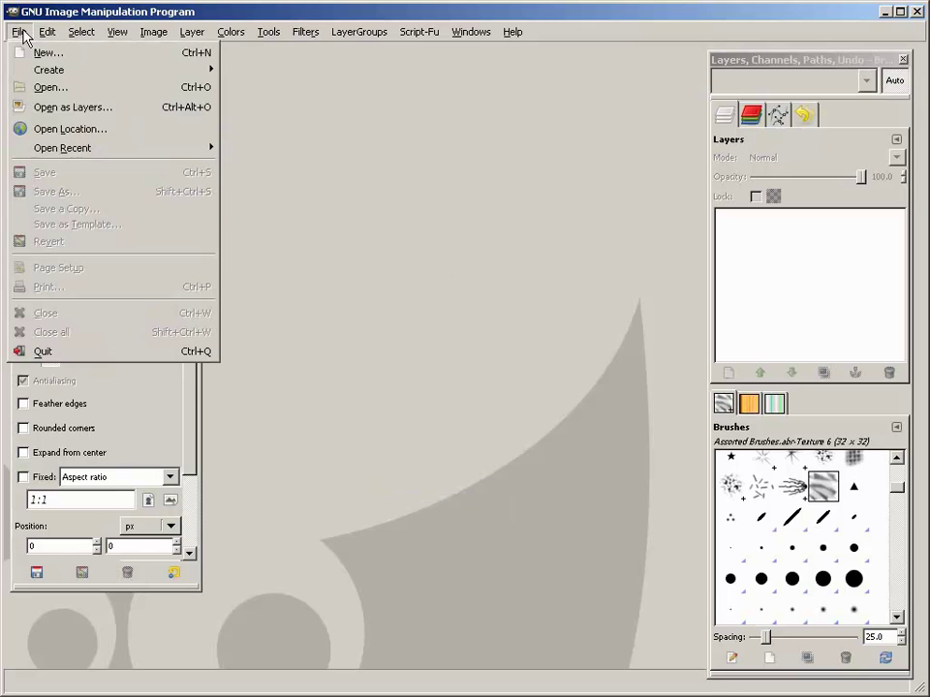
mouse_move(512, 33)
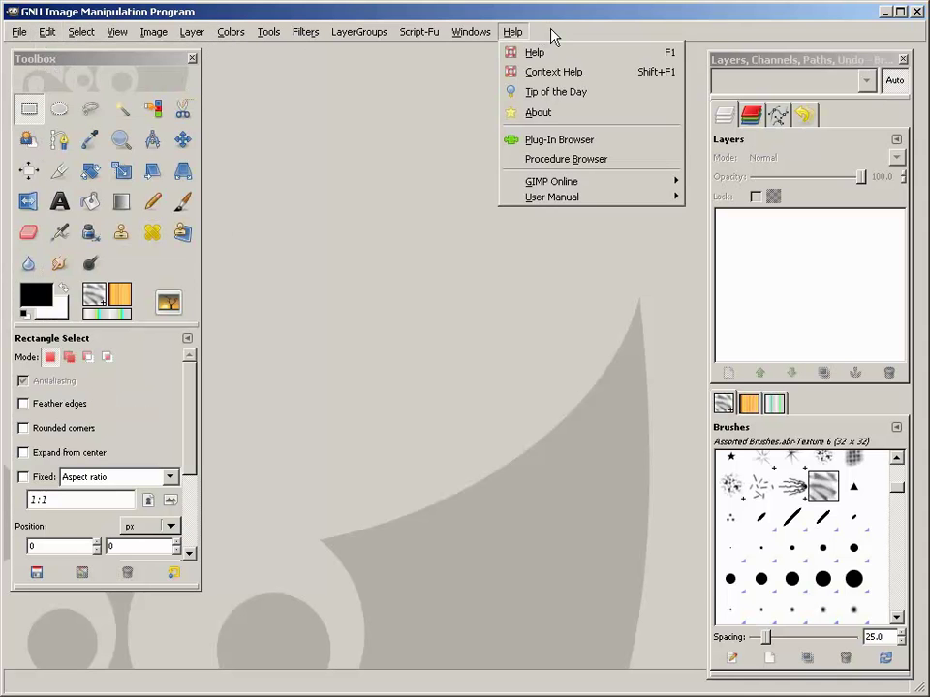
left_click(553, 37)
left_click(137, 60)
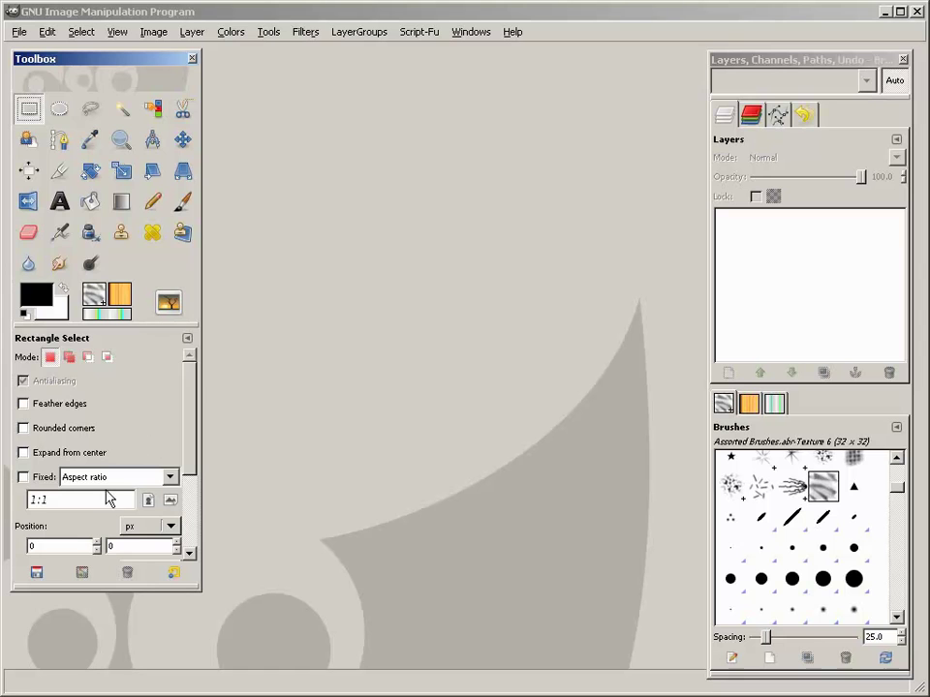
Review the tool options of Fuzzy Select and Move, and return to the Rectangle Select tool.
left_click(121, 111)
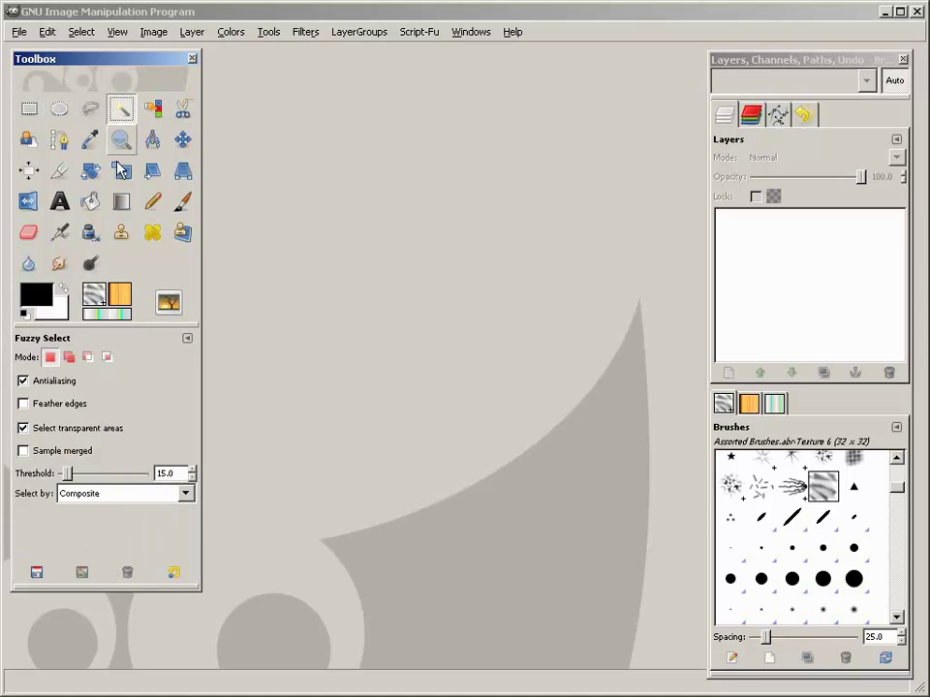
left_click(183, 141)
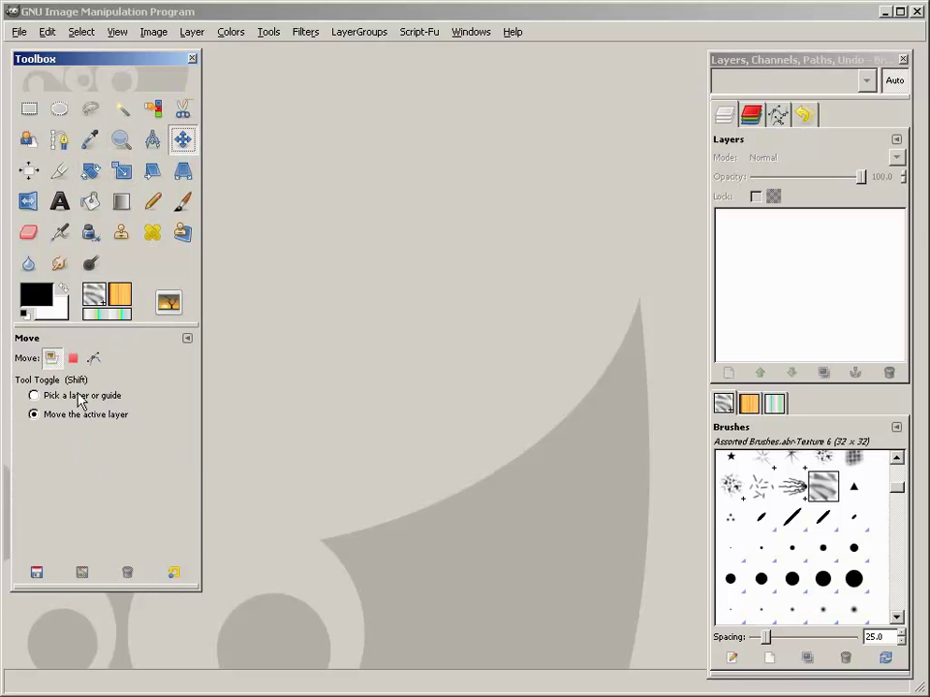
left_click(39, 110)
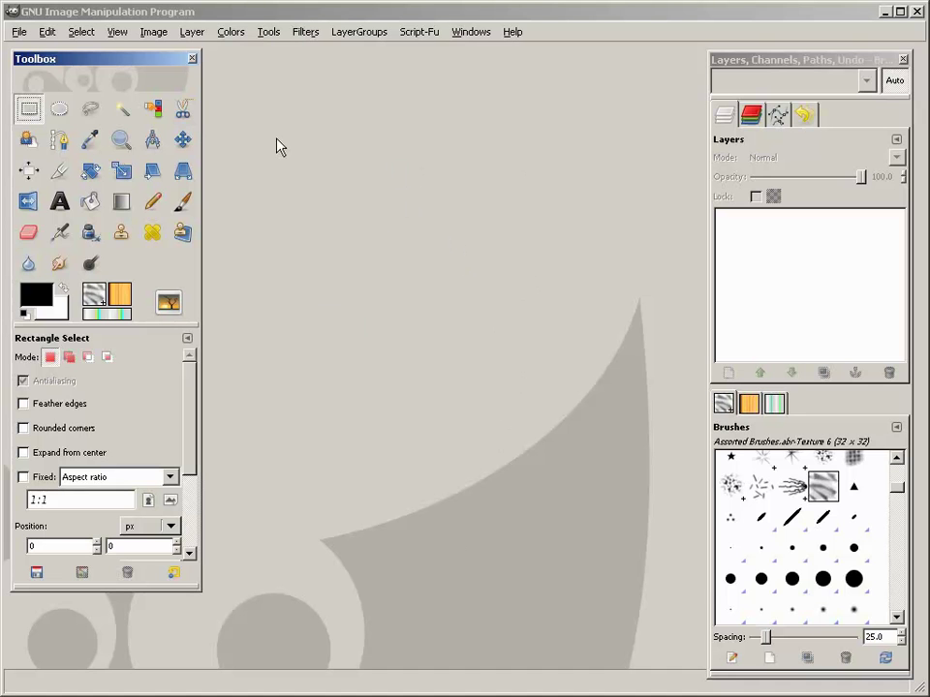
Start a new image and choose the 640x480 template for its size.
left_click(18, 33)
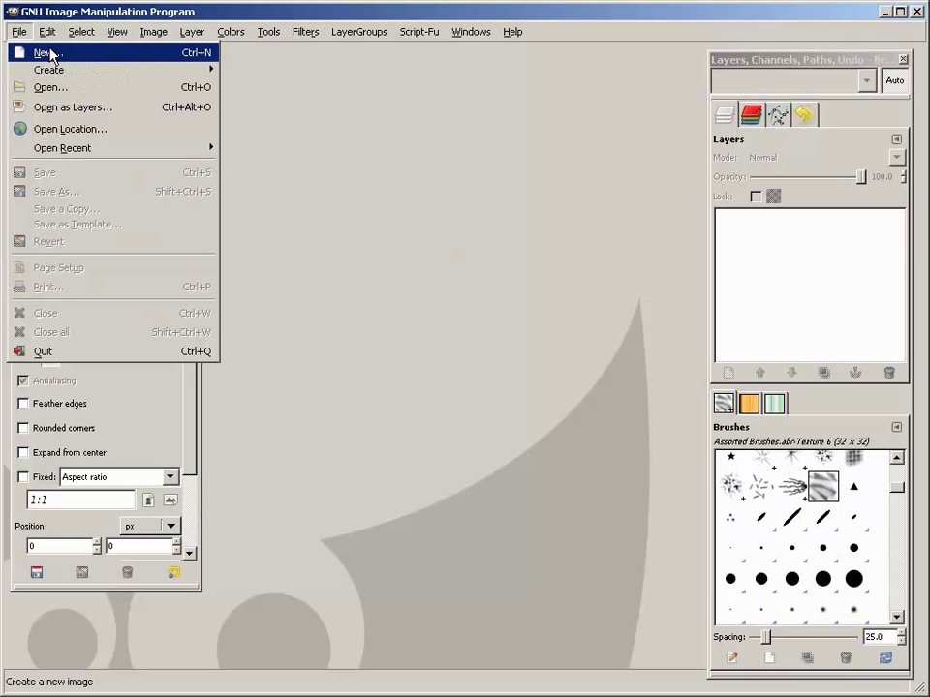
left_click(50, 55)
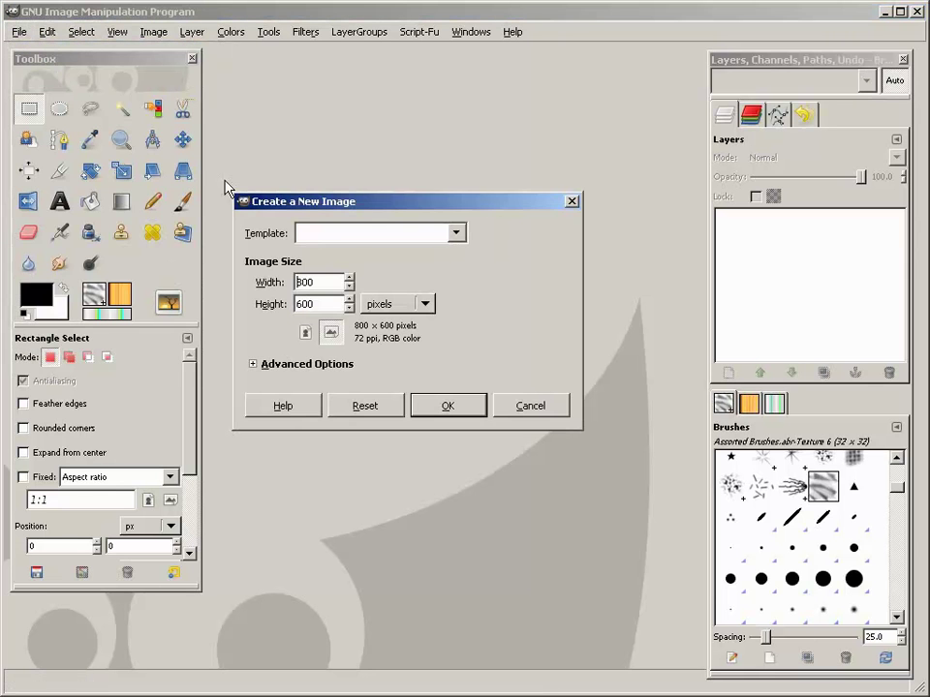
left_click_drag(343, 205, 337, 140)
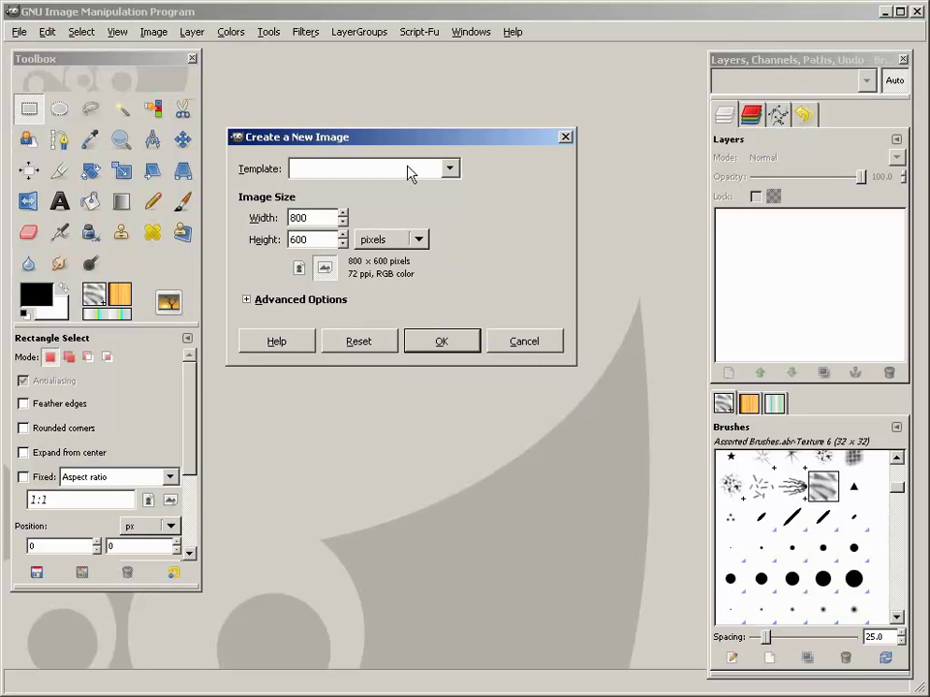
left_click_drag(379, 139, 380, 90)
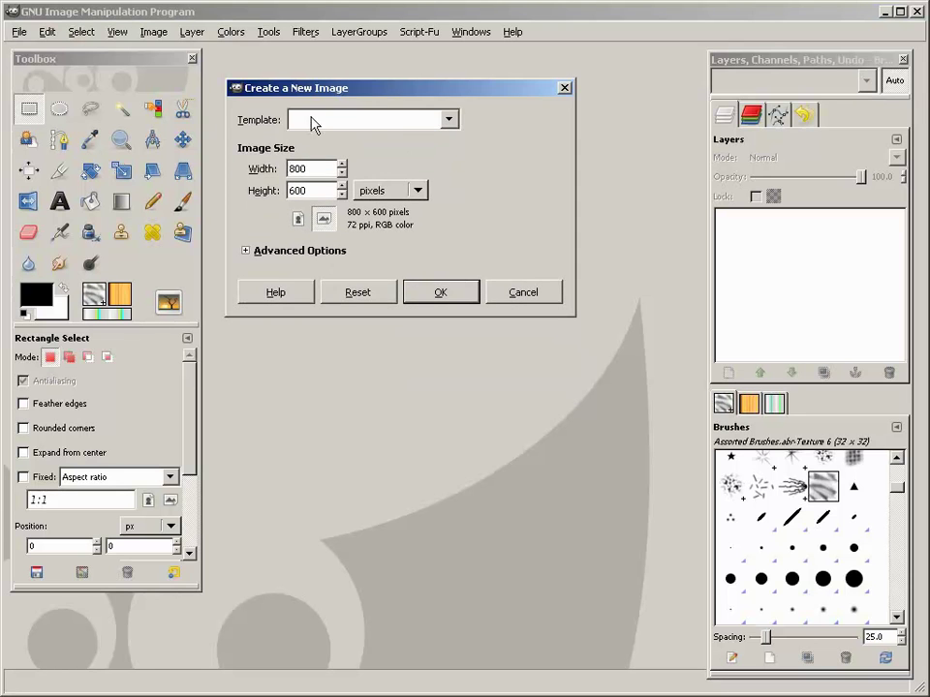
left_click(449, 120)
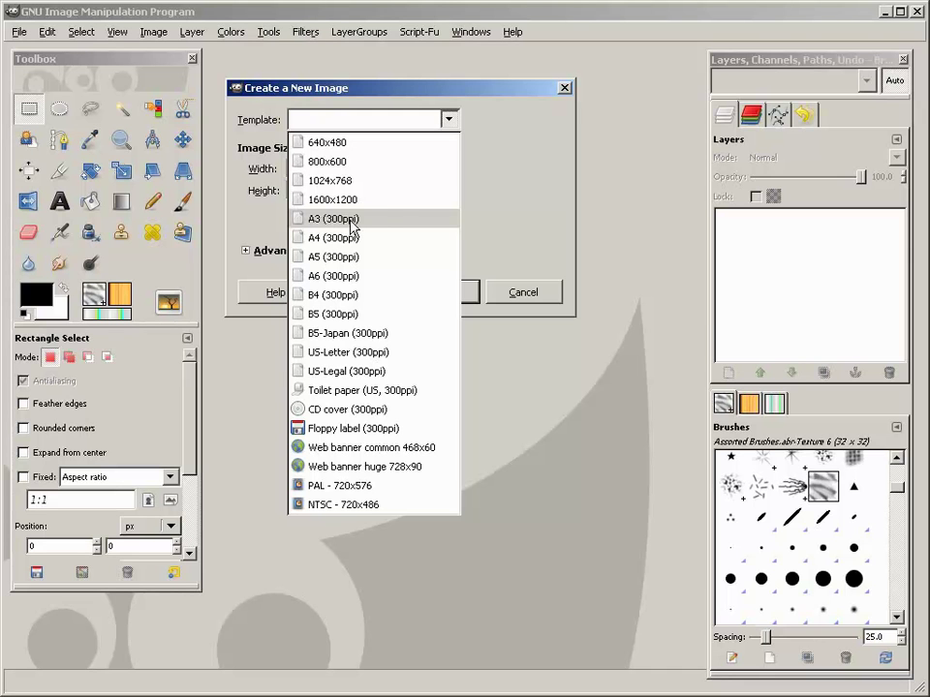
left_click(335, 147)
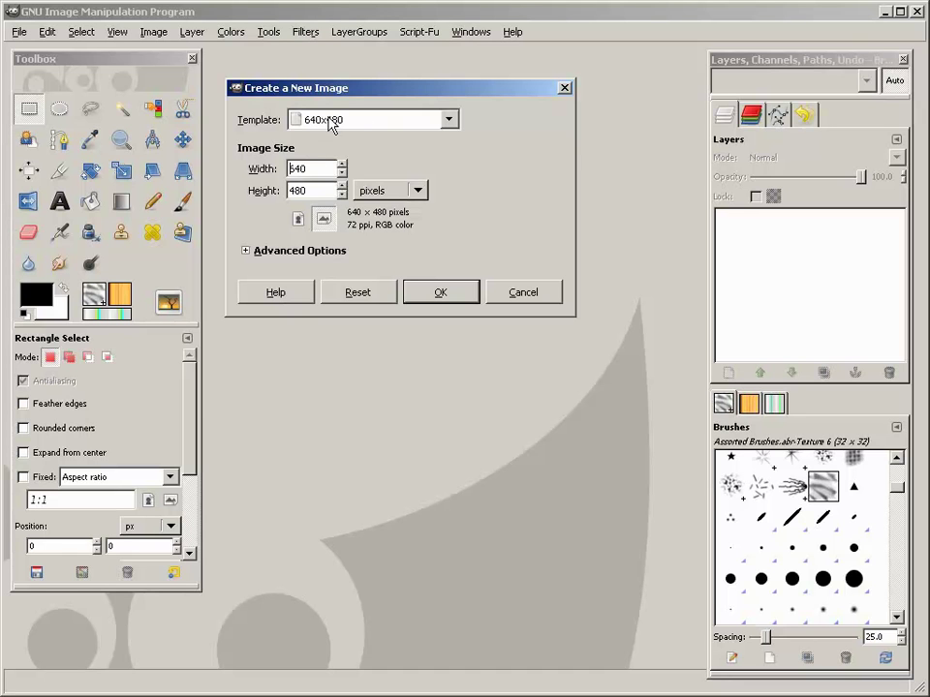
Keep pixels as the size unit, review the advanced options, and create the new image.
double_click(290, 169)
key("Tab")
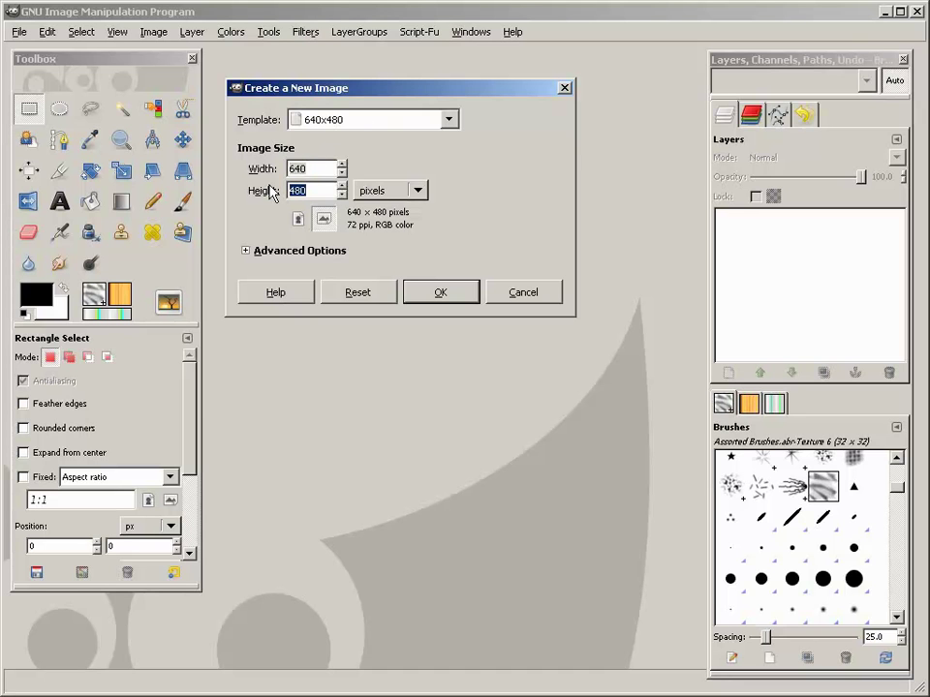
left_click(423, 193)
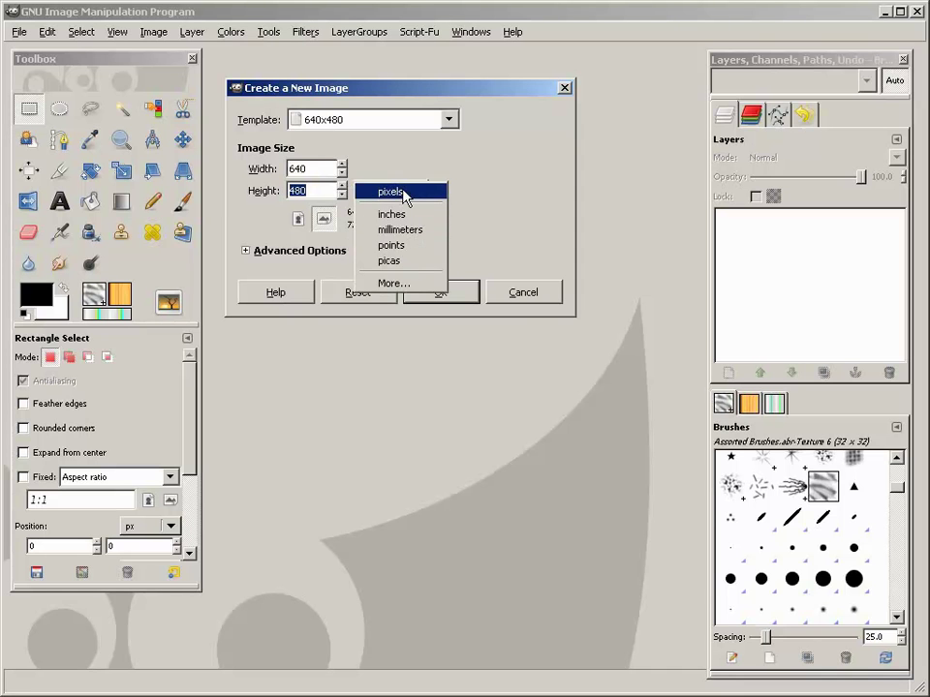
left_click(404, 193)
left_click(246, 250)
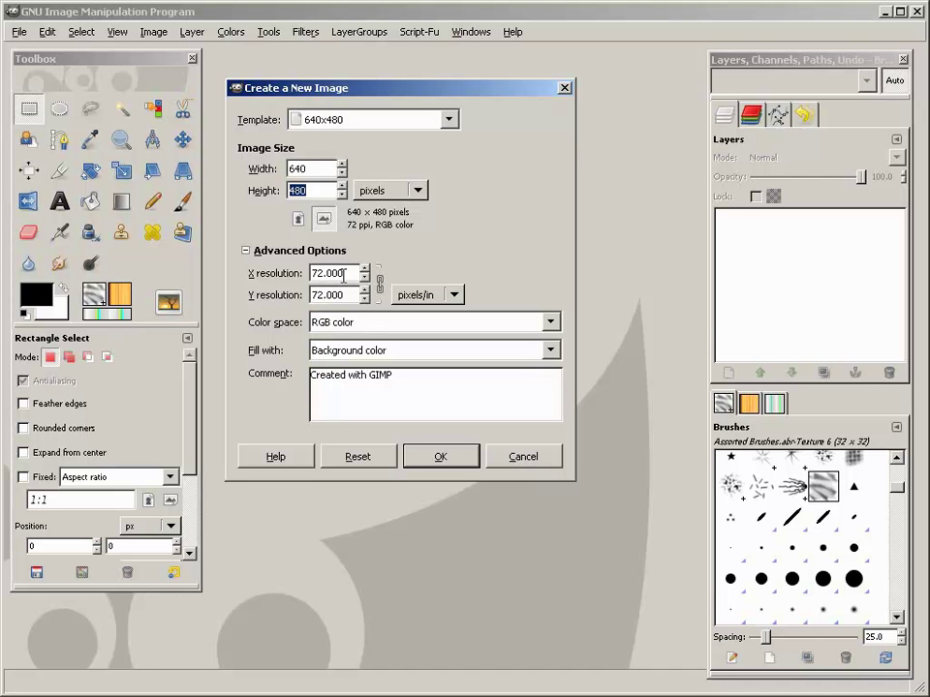
left_click(245, 251)
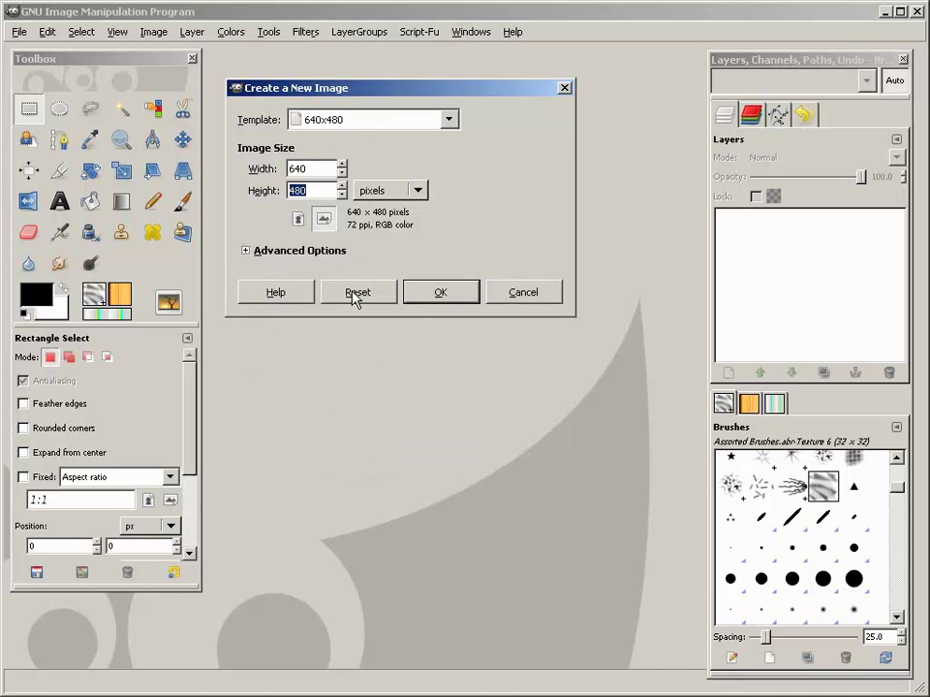
left_click(433, 296)
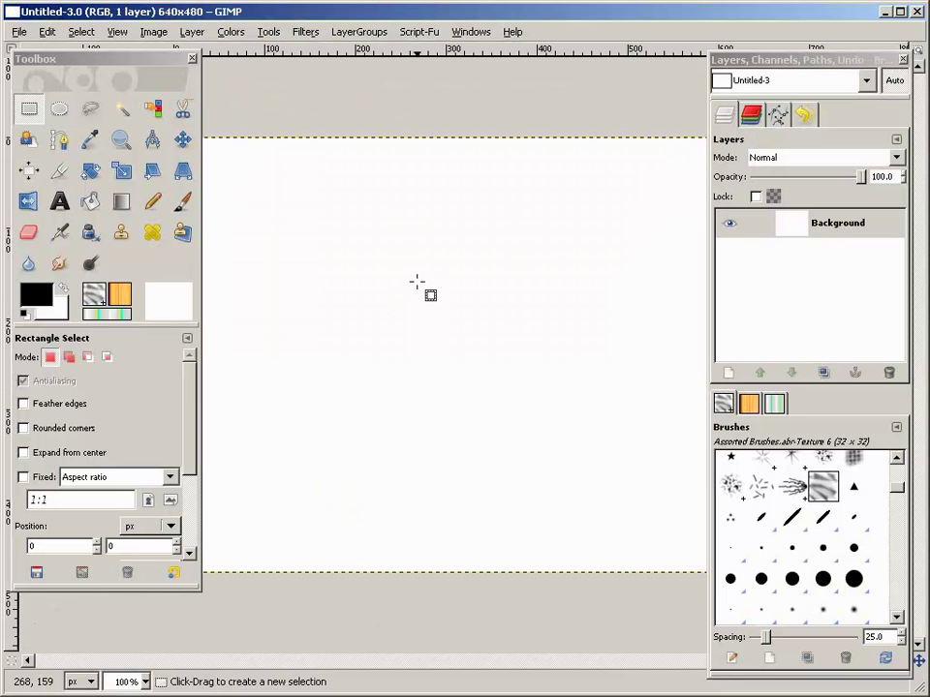
Add a 640 by 480 px layer with transparency fill above the background, and move the layers dock clear of the canvas.
scroll(434, 282, "down", 1, "ctrl")
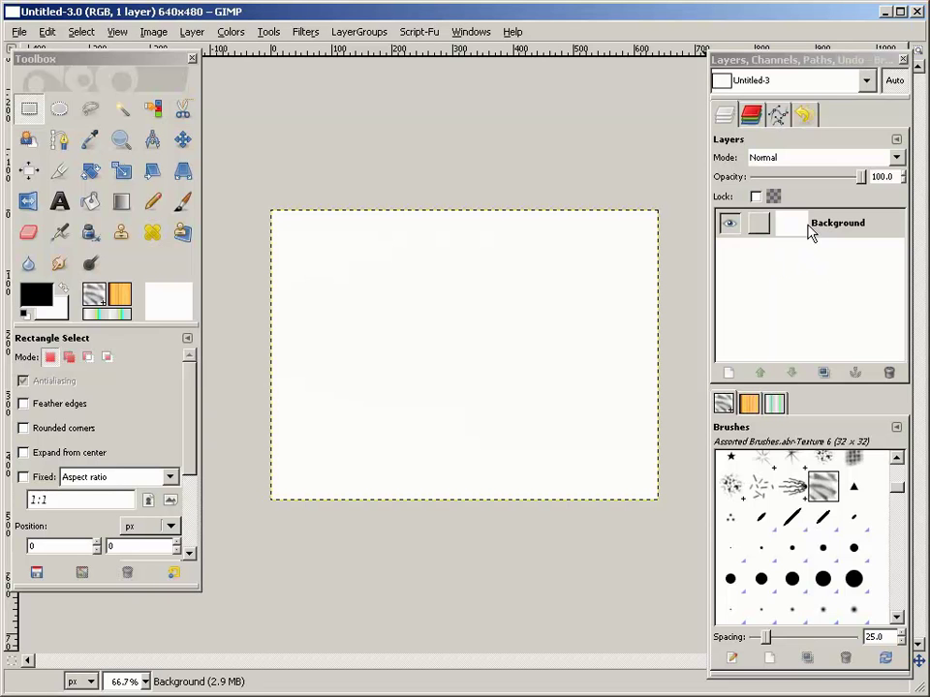
left_click(726, 374)
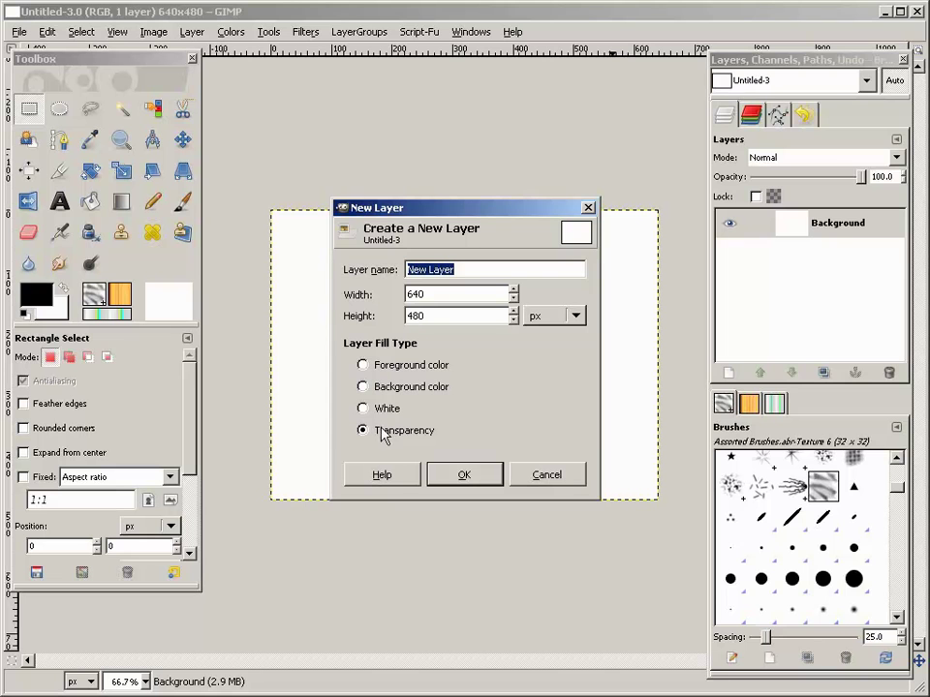
left_click(472, 482)
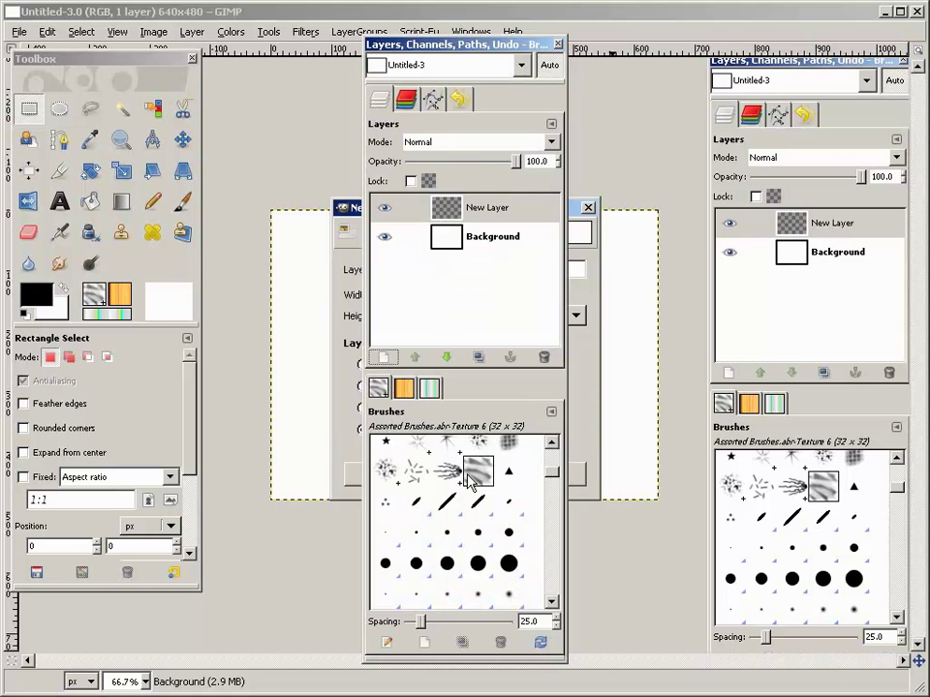
left_click_drag(469, 54, 801, 77)
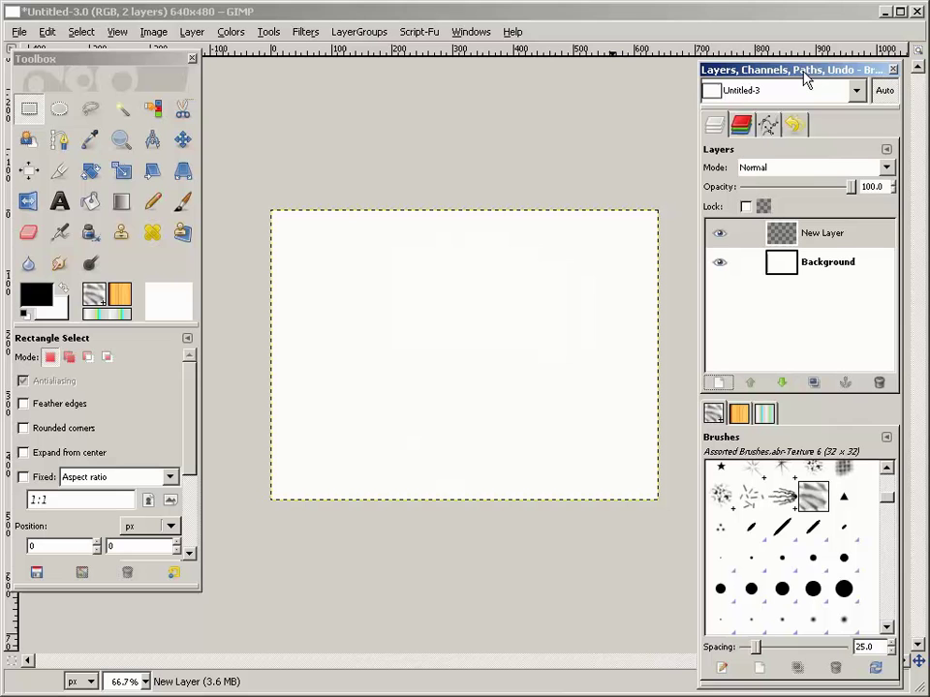
double_click(818, 232)
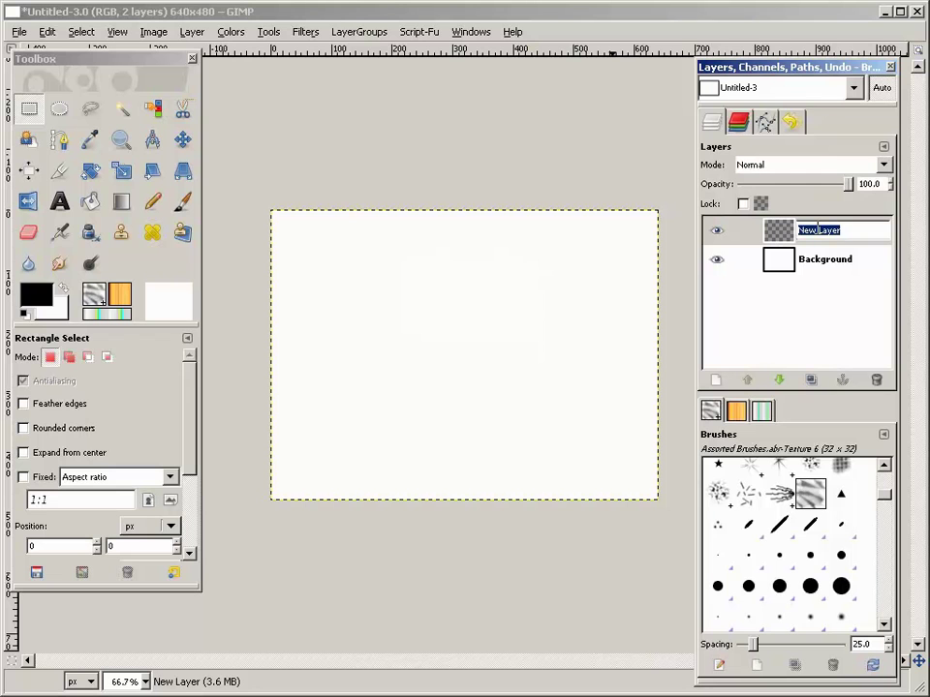
type("L")
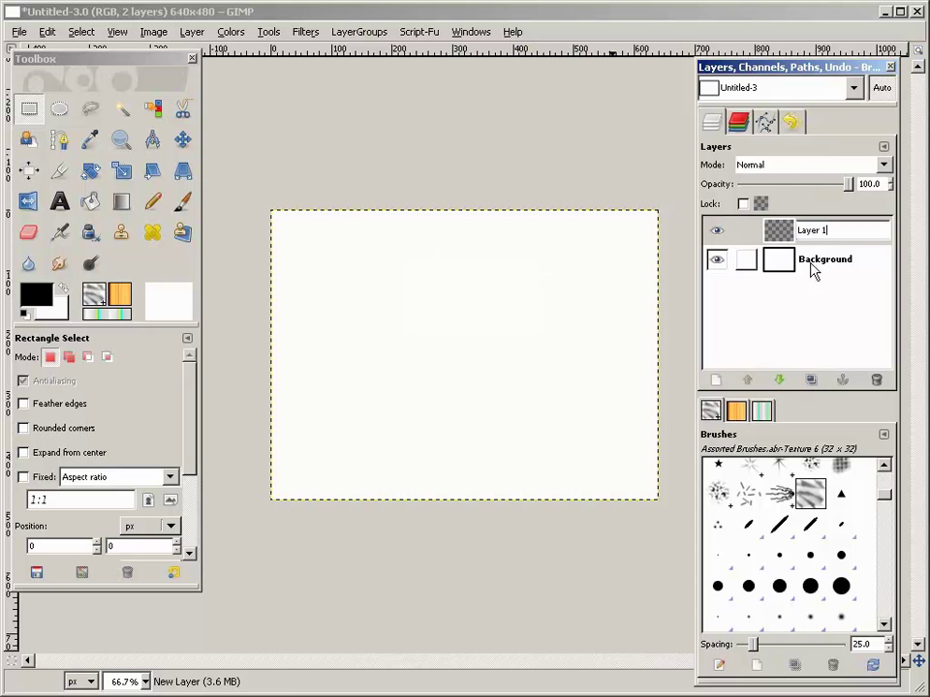
key("Escape")
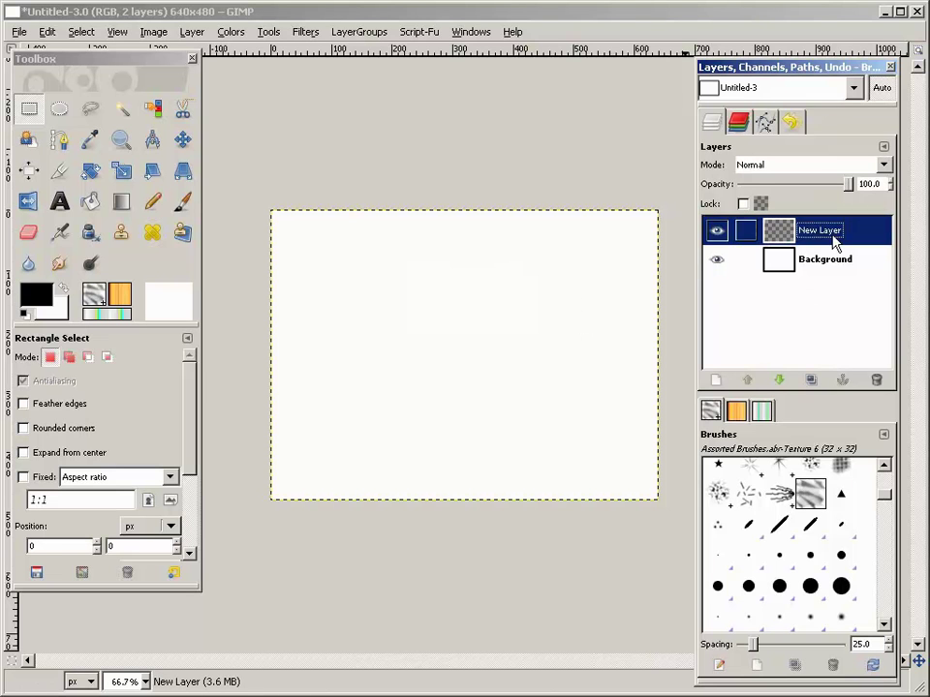
Rename the new transparent layer as Layer 1.
double_click(775, 237)
type("L")
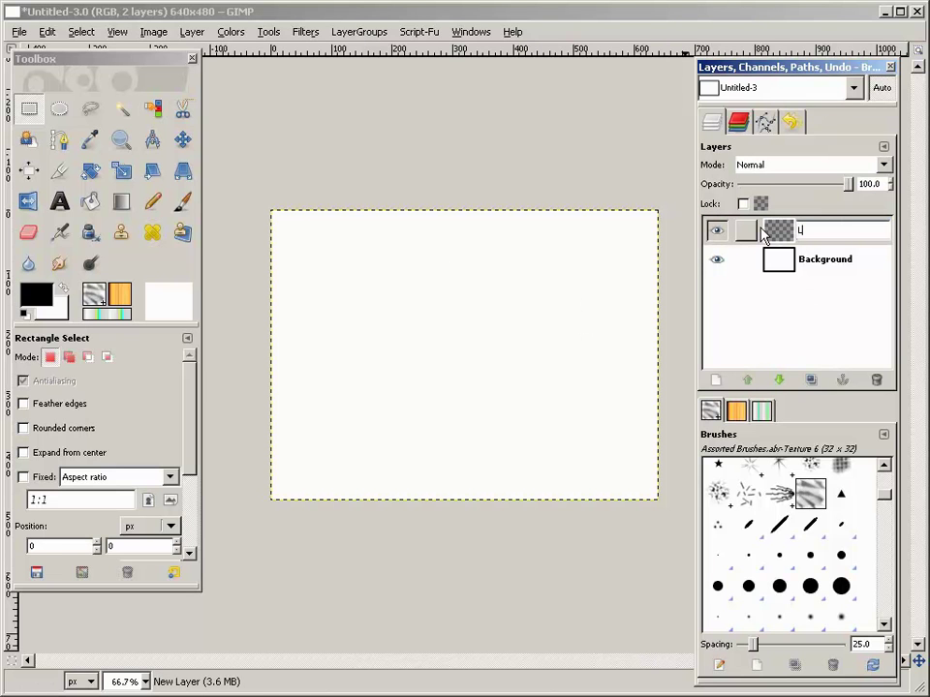
type("ayer 1")
key("Return")
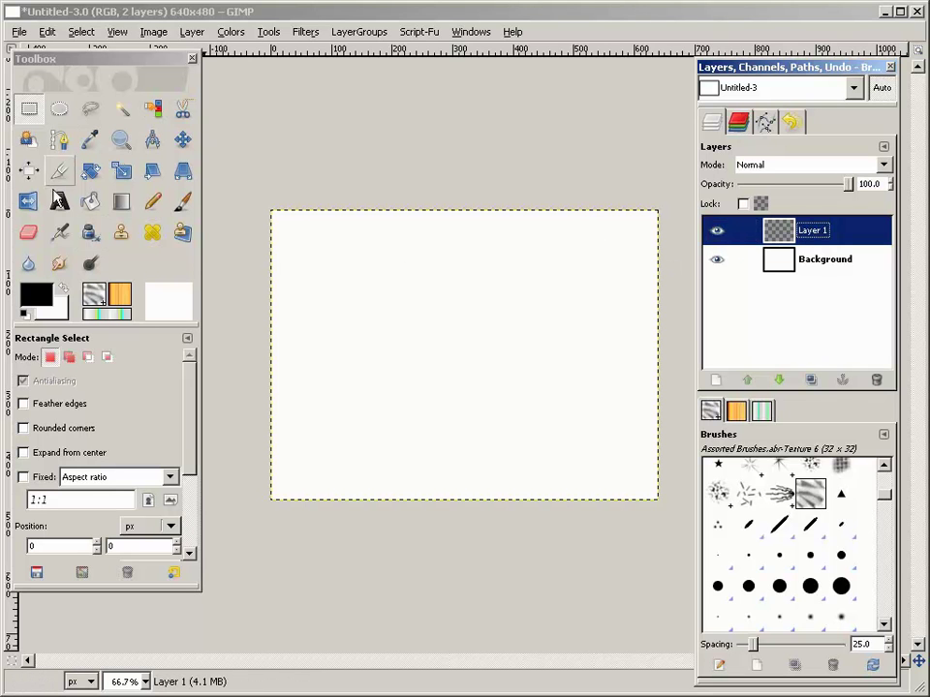
Paint a black zigzag scribble on Layer 1 using the Paintbrush at 100 opacity with the Circle Fuzzy (19) brush.
left_click(182, 202)
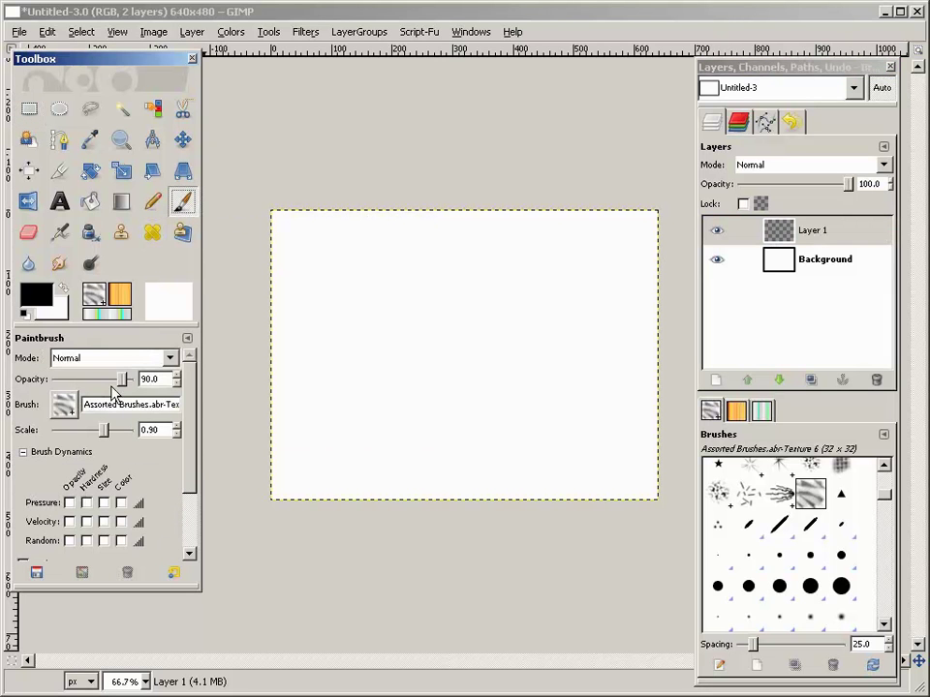
left_click_drag(124, 385, 135, 385)
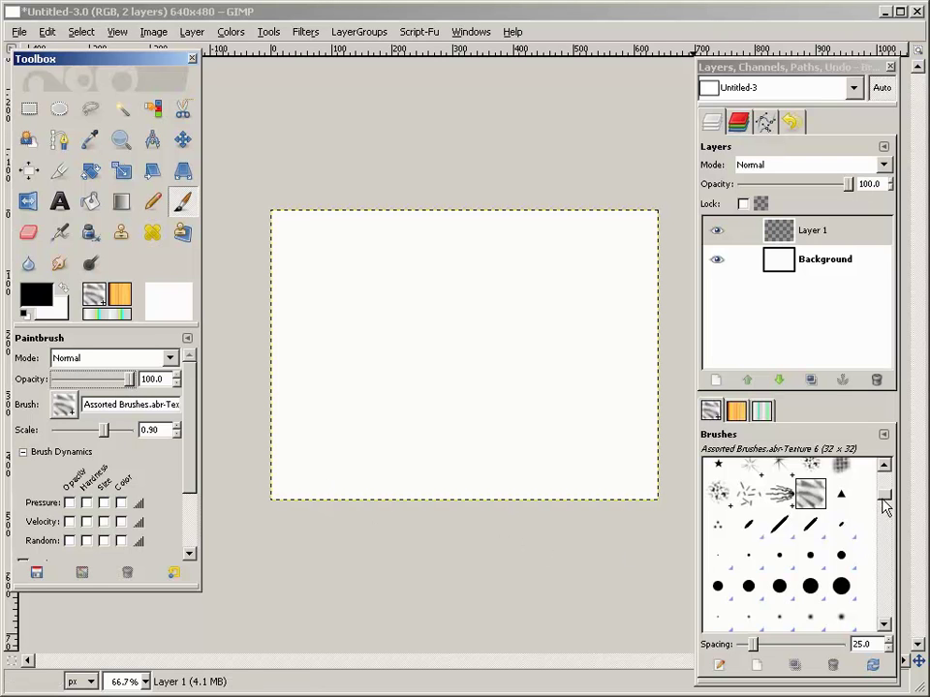
mouse_move(883, 494)
left_mouse_down()
mouse_move(885, 521)
mouse_move(884, 507)
left_mouse_up()
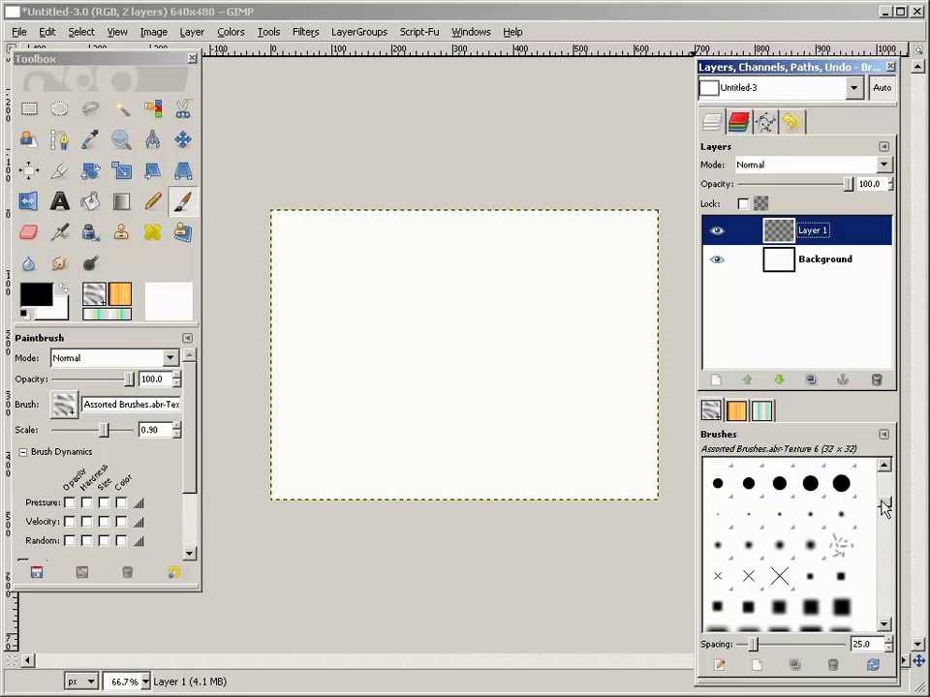
left_click(812, 547)
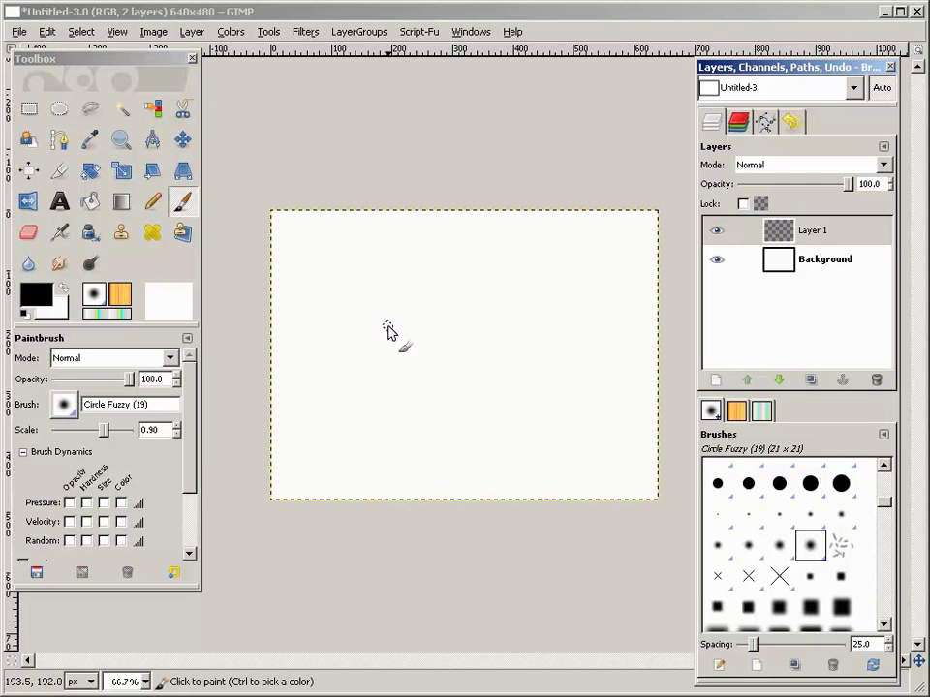
mouse_move(349, 286)
left_mouse_down()
mouse_move(438, 379)
mouse_move(482, 283)
mouse_move(504, 376)
mouse_move(566, 296)
mouse_move(391, 340)
mouse_move(366, 361)
left_mouse_up()
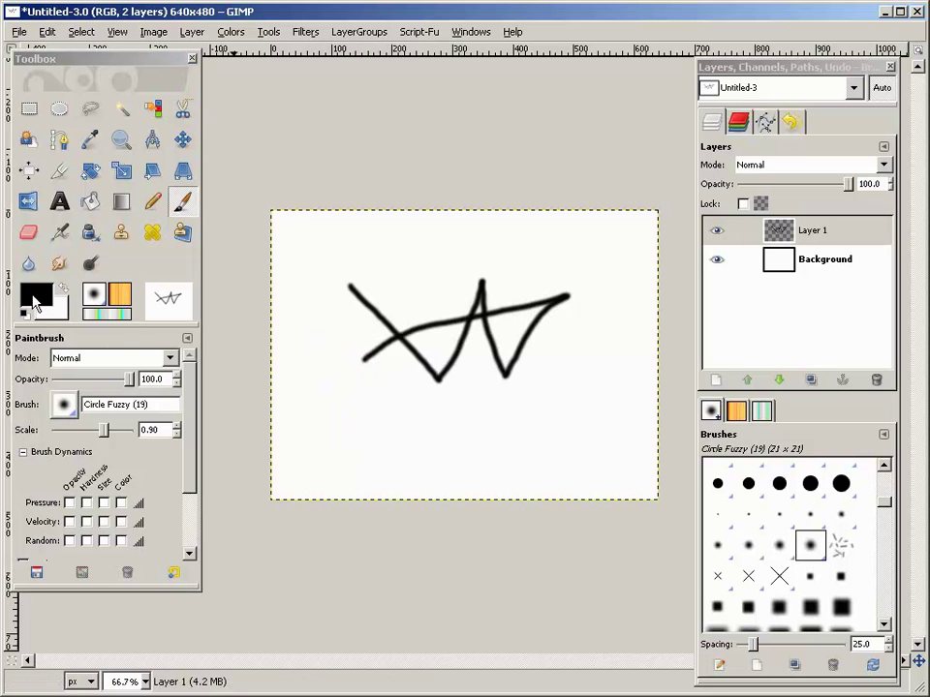
Set the foreground color to red and paint three near-vertical strokes and one horizontal stroke across the black scribble.
left_click(35, 297)
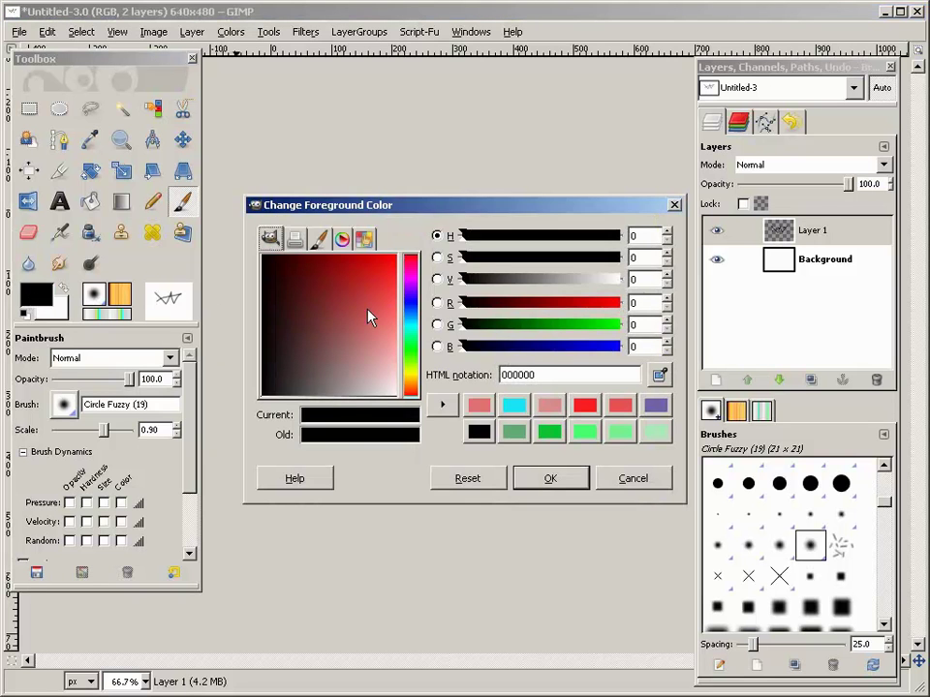
mouse_move(368, 317)
left_mouse_down()
mouse_move(382, 290)
mouse_move(430, 315)
mouse_move(438, 407)
left_mouse_up()
left_click(550, 478)
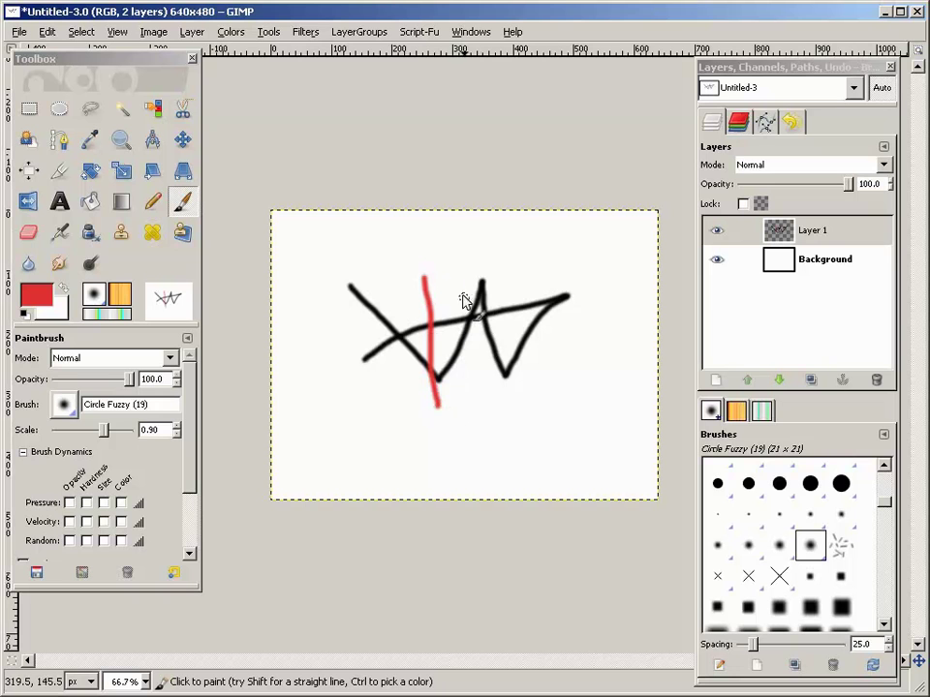
left_click_drag(449, 289, 466, 386)
left_click_drag(509, 281, 532, 376)
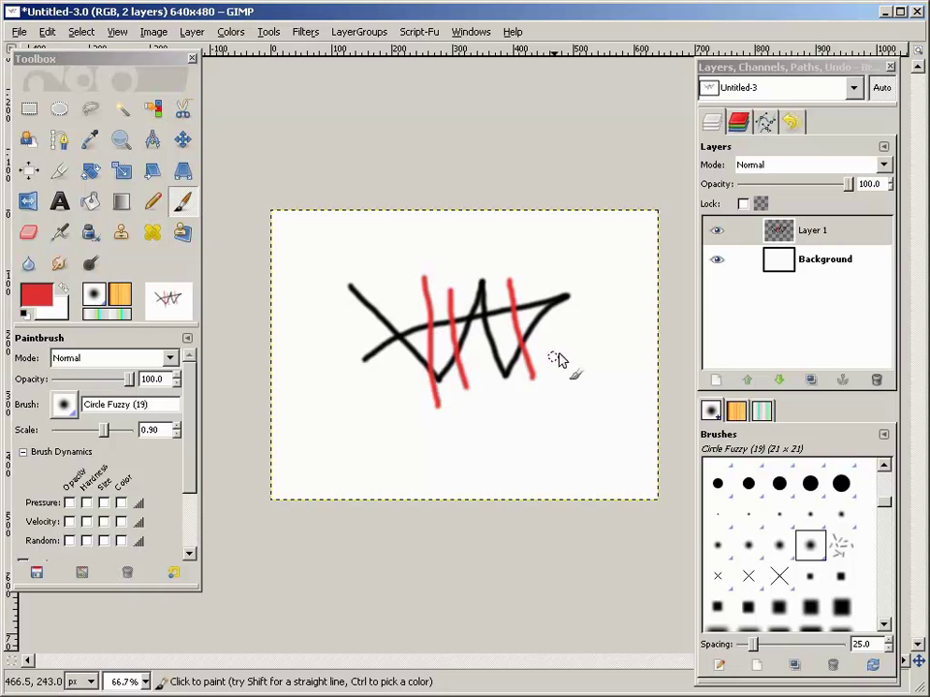
mouse_move(576, 346)
left_mouse_down()
mouse_move(428, 371)
mouse_move(390, 366)
left_mouse_up()
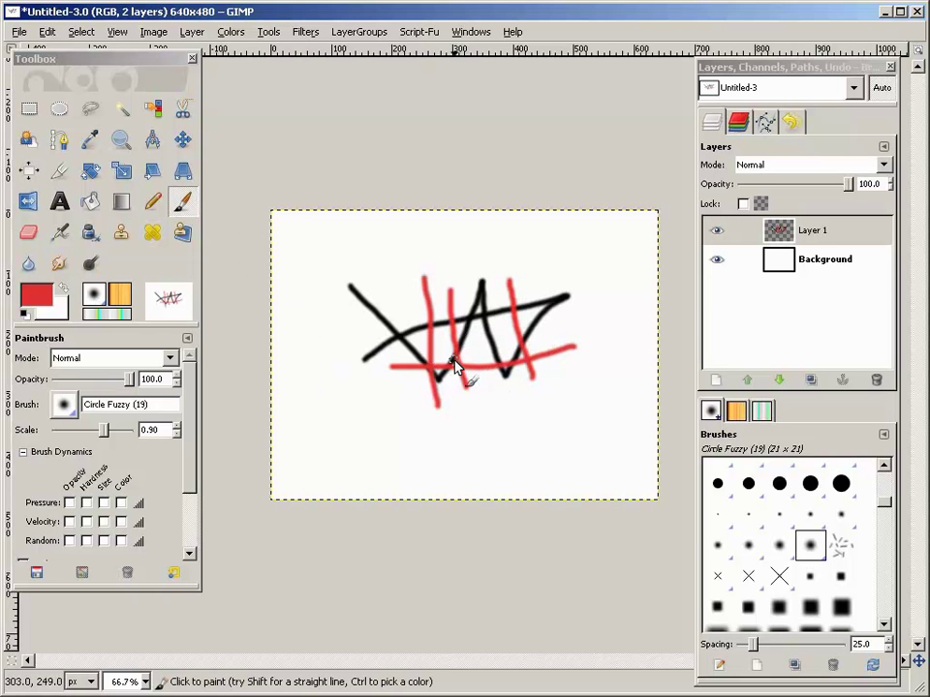
Undo the four red Paintbrush strokes so only the black scribble remains on Layer 1.
left_click(47, 32)
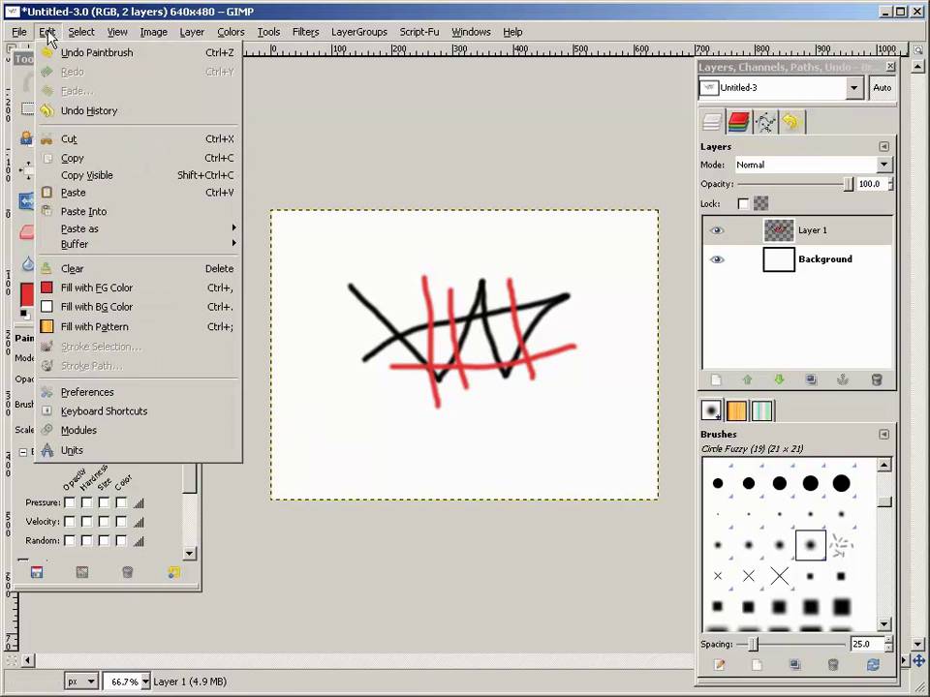
left_click(58, 54)
left_click(46, 32)
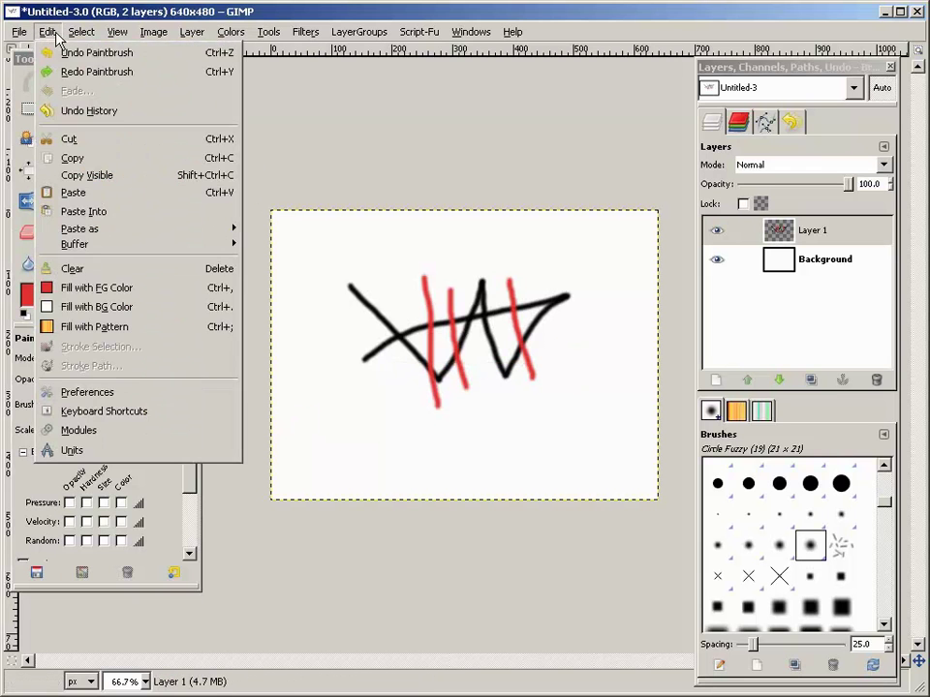
left_click(53, 52)
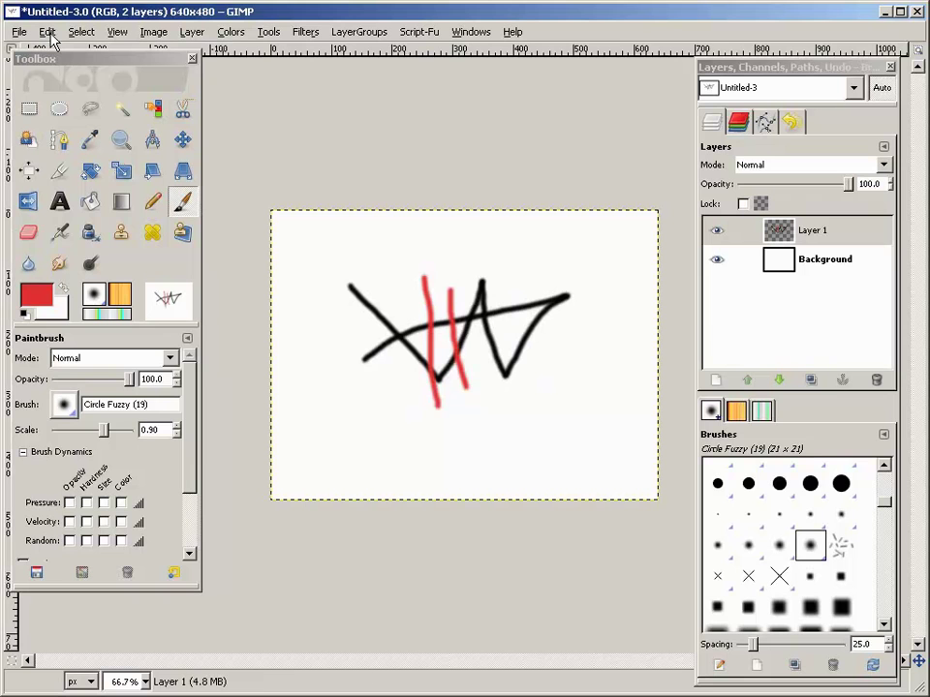
key("ctrl+z")
key("ctrl+z")
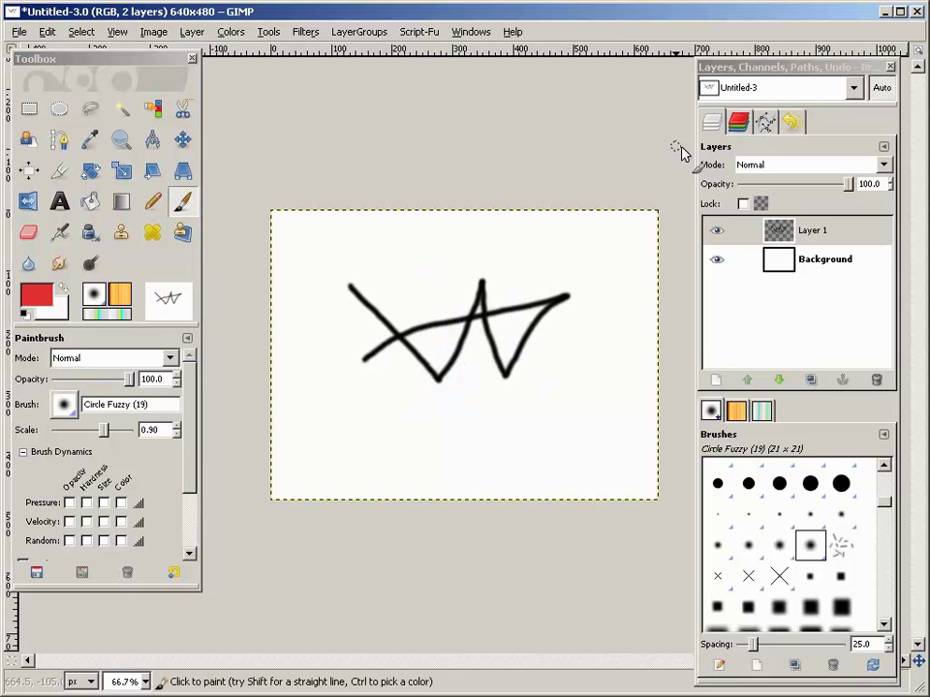
Add a 640 by 480 px transparent layer named Layer 2 and move the layers dock clear of the canvas.
left_click(716, 382)
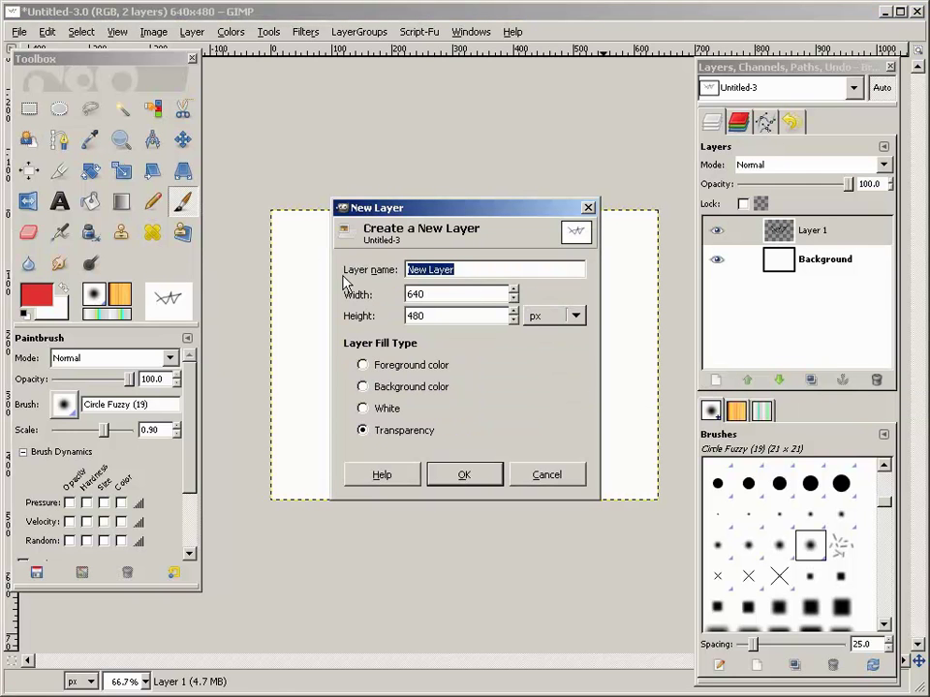
type("Layer 2")
left_click(480, 474)
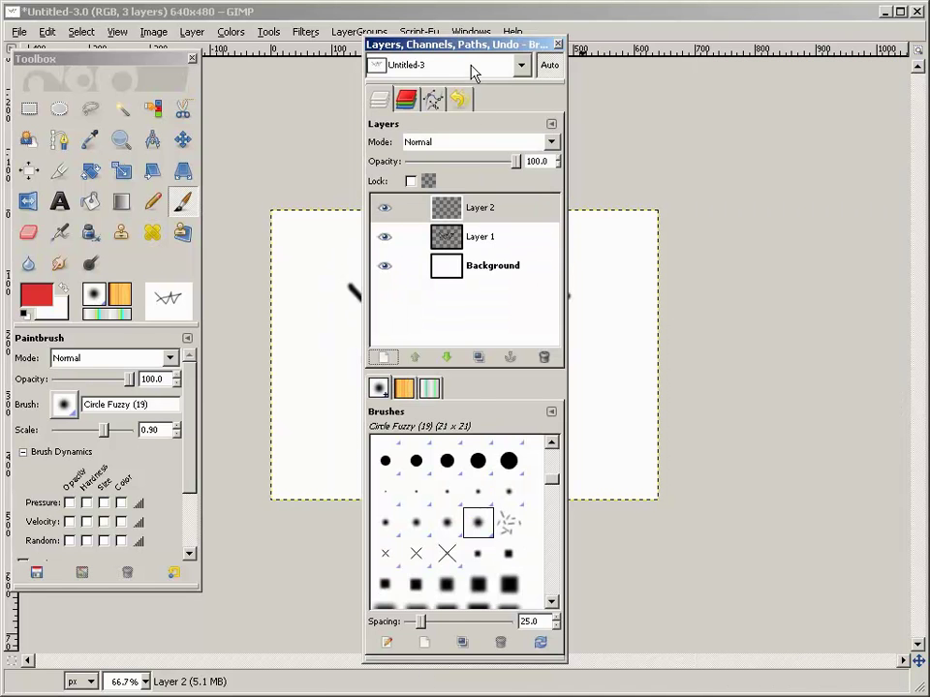
left_click_drag(470, 45, 789, 50)
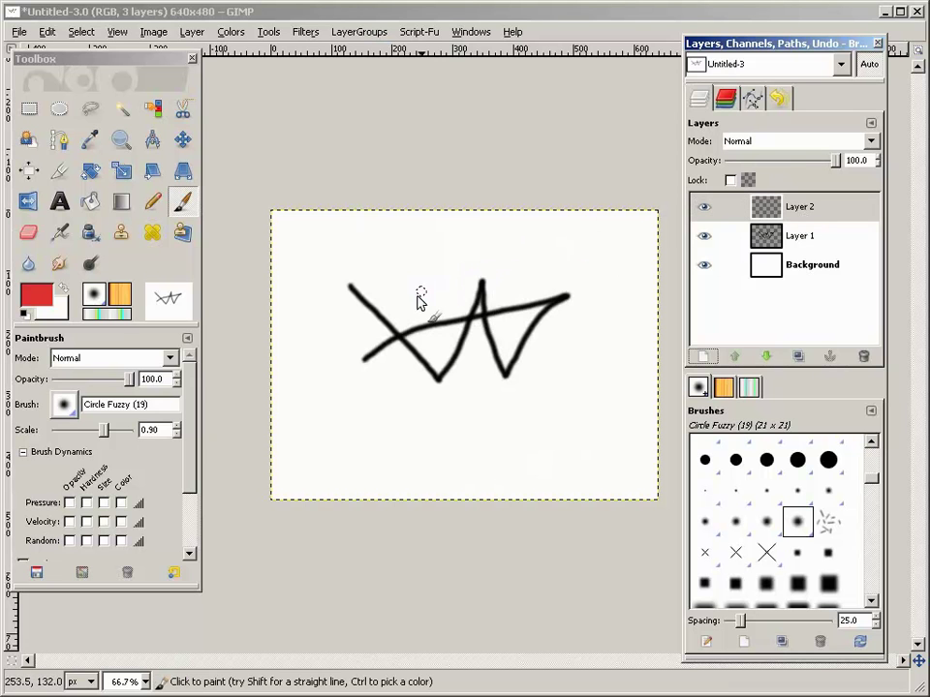
Set the brush scale to 1.37 and paint a large red triangle over the scribble on Layer 2.
left_click(109, 433)
left_click_drag(109, 433, 111, 433)
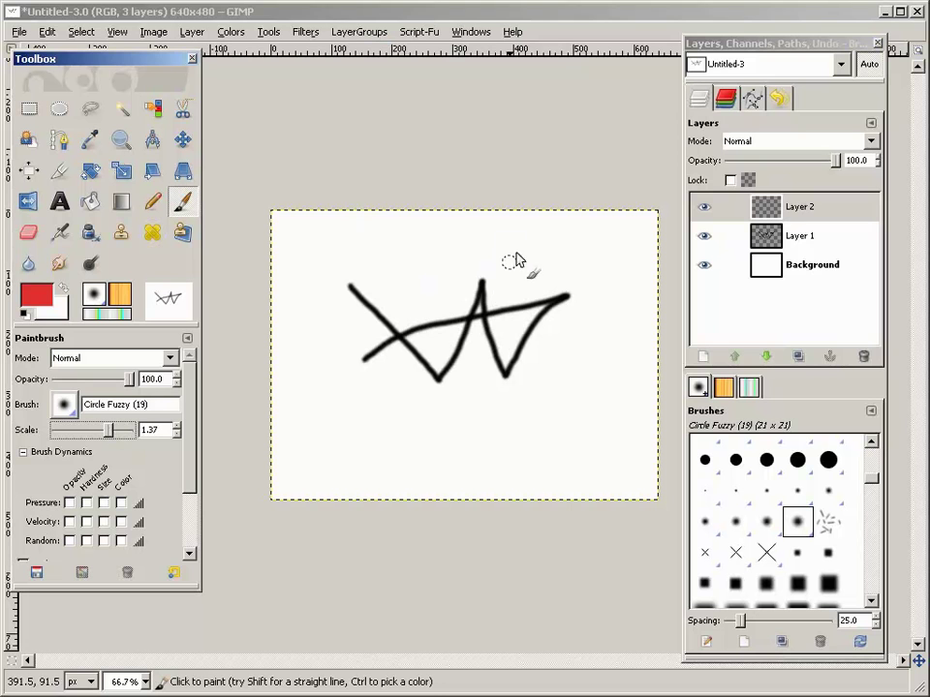
mouse_move(459, 255)
left_mouse_down()
mouse_move(411, 302)
mouse_move(362, 405)
mouse_move(624, 387)
mouse_move(481, 301)
mouse_move(444, 253)
mouse_move(430, 295)
left_mouse_up()
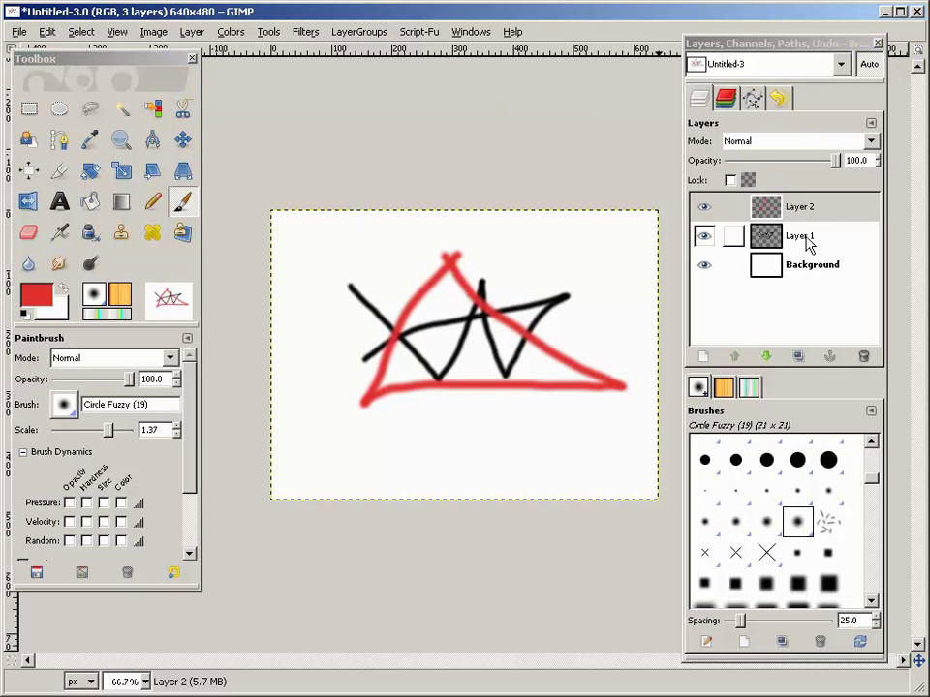
Hide and show Layer 2, then Layer 1, to examine what each layer contains.
left_click(704, 209)
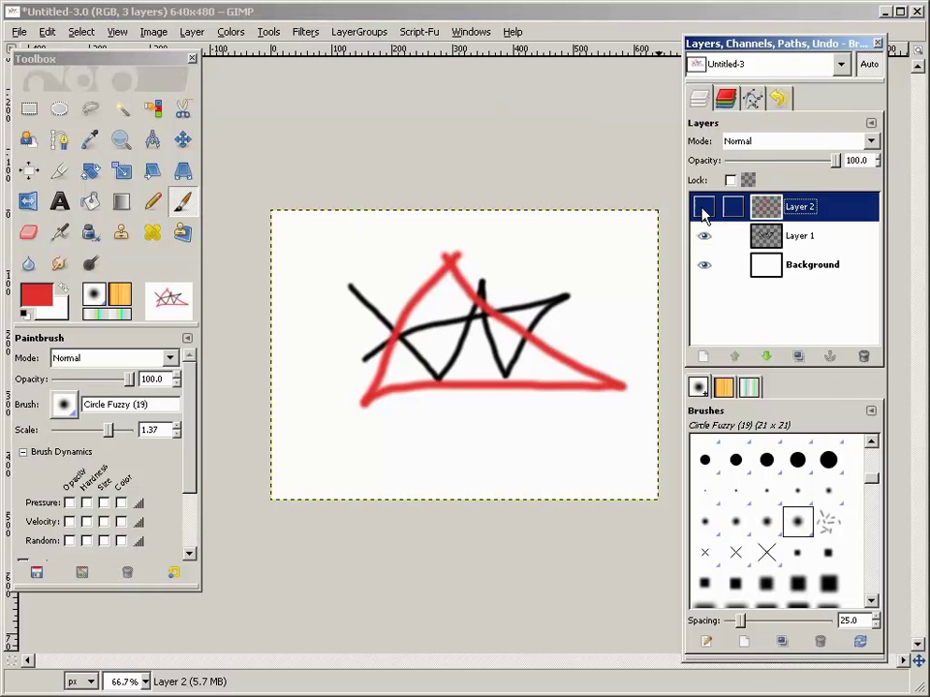
left_click(704, 208)
left_click(704, 237)
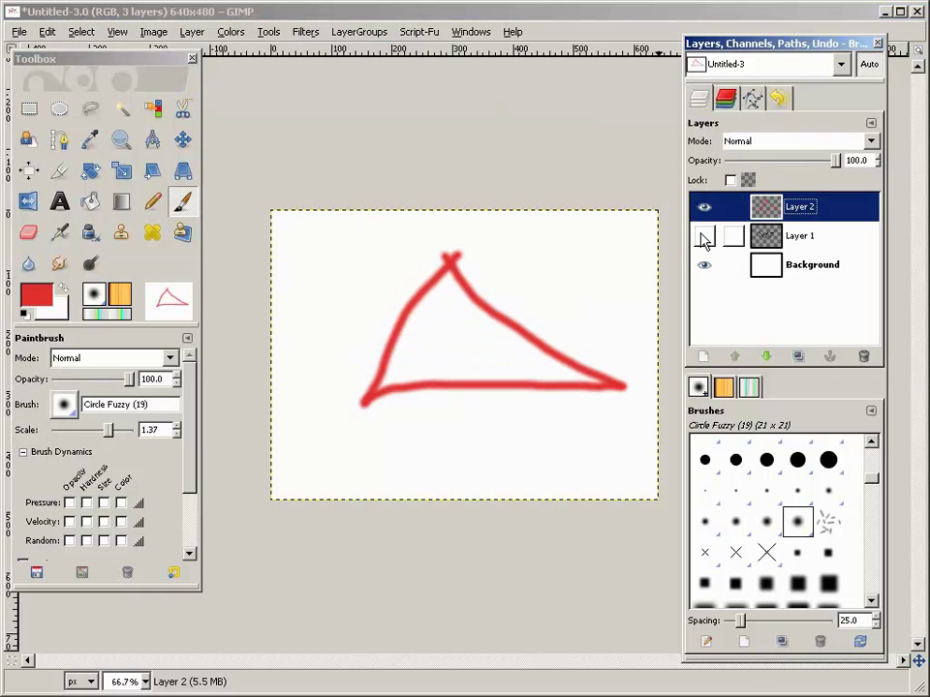
left_click(704, 237)
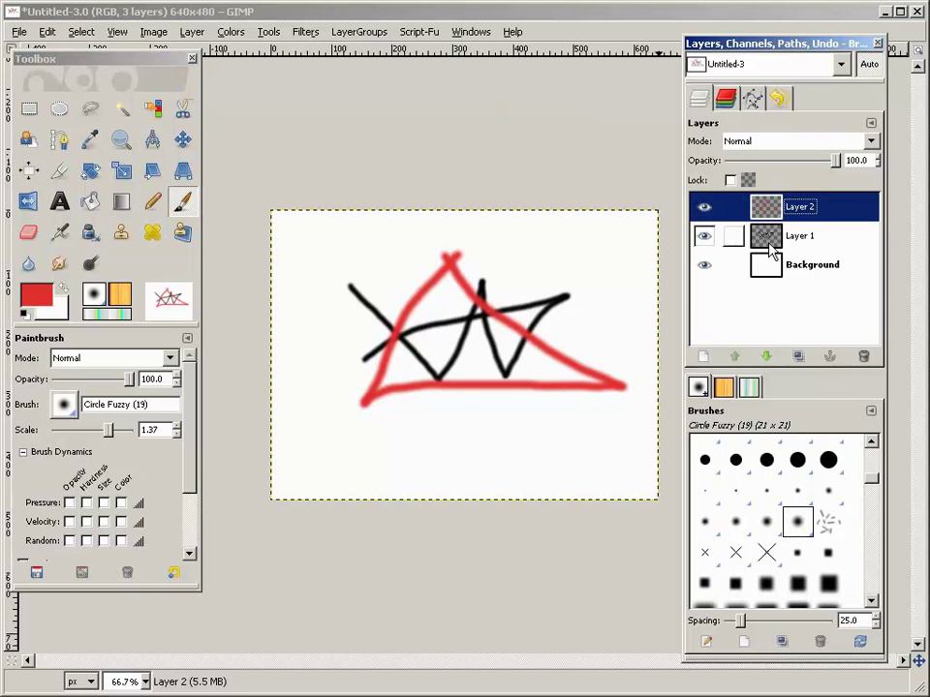
Lower Layer 2 beneath Layer 1 in the layer stack and hide it.
left_click(767, 358)
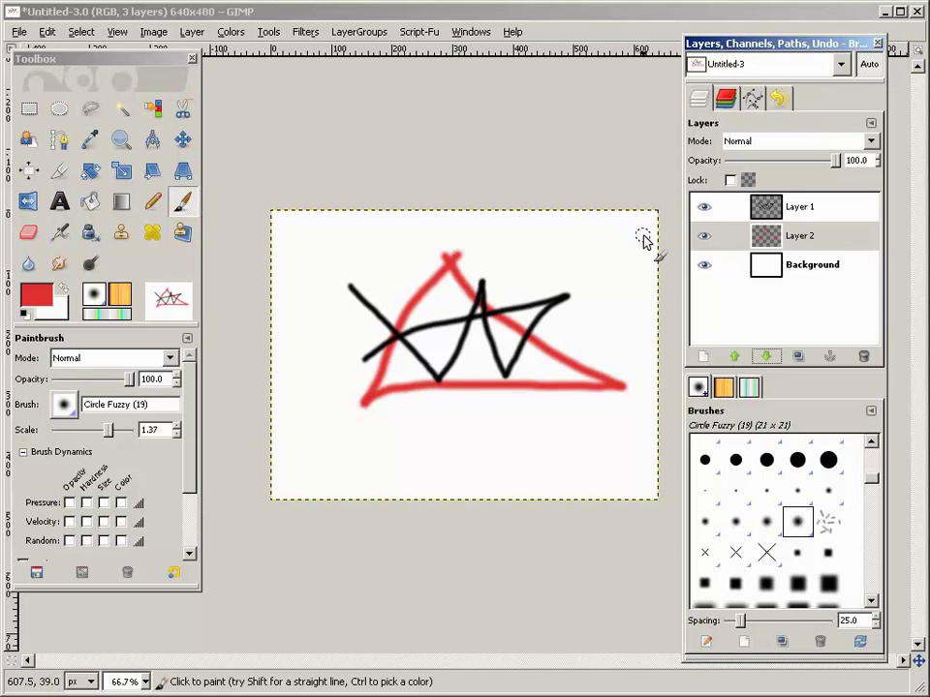
left_click(703, 237)
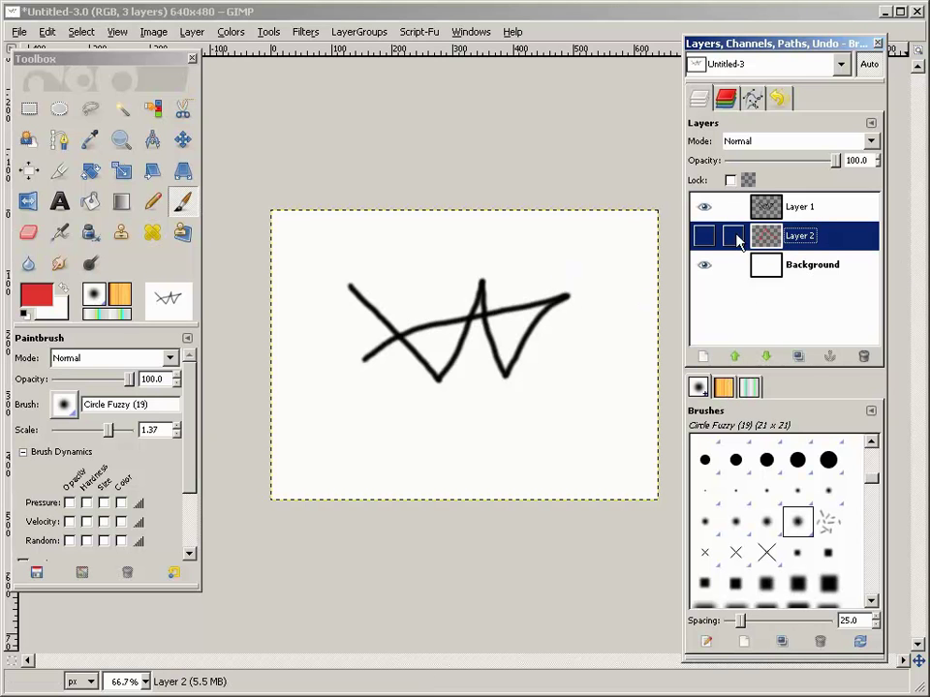
Make Layer 1 active and draw a rectangular selection around most of the black scribble, starting at about 75, 70 px.
left_click(805, 209)
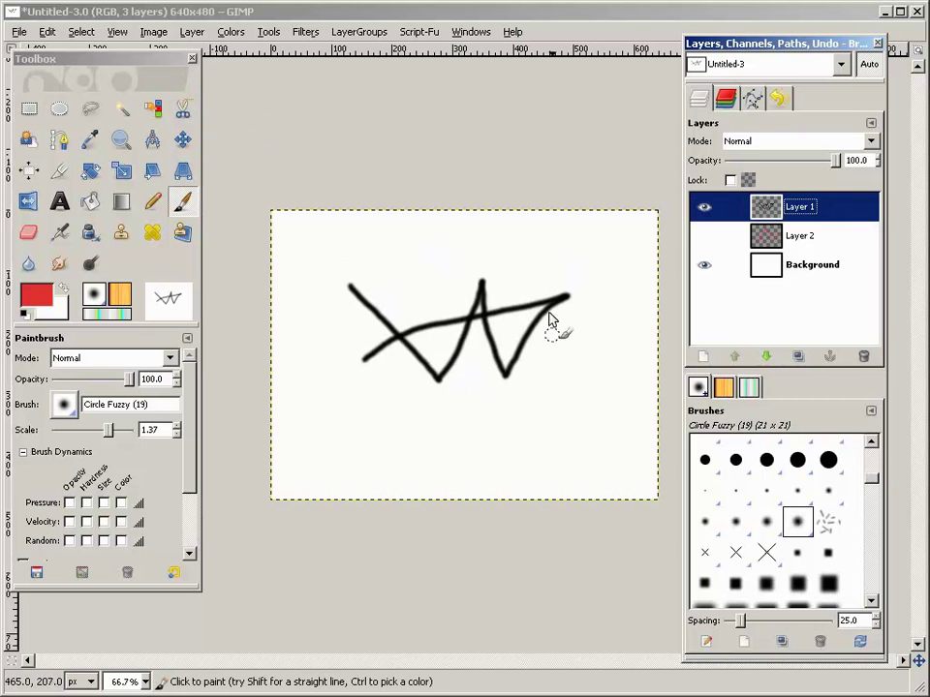
left_click(36, 113)
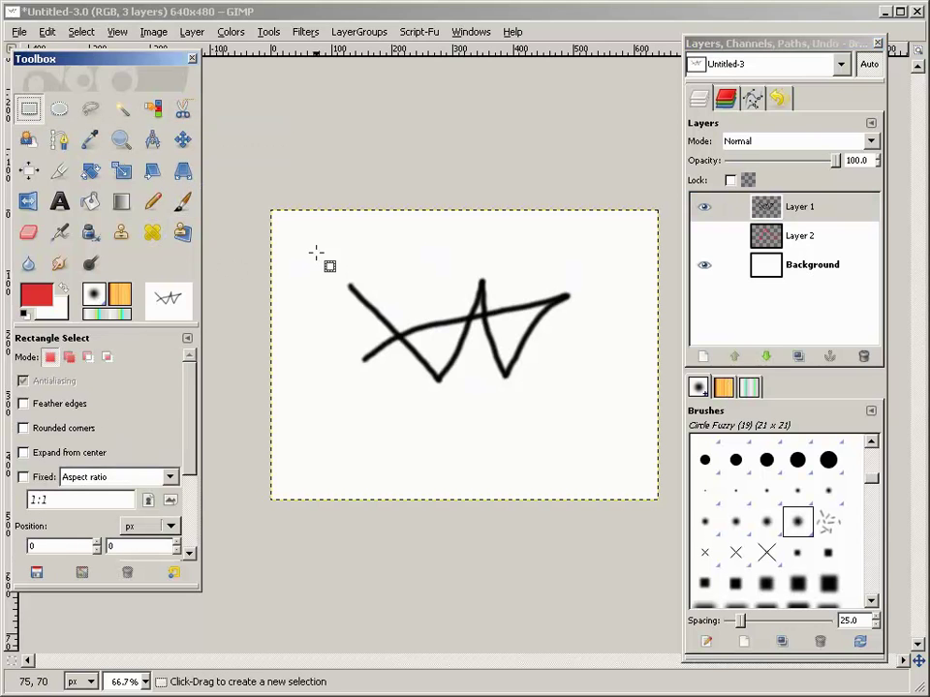
left_click_drag(315, 253, 502, 405)
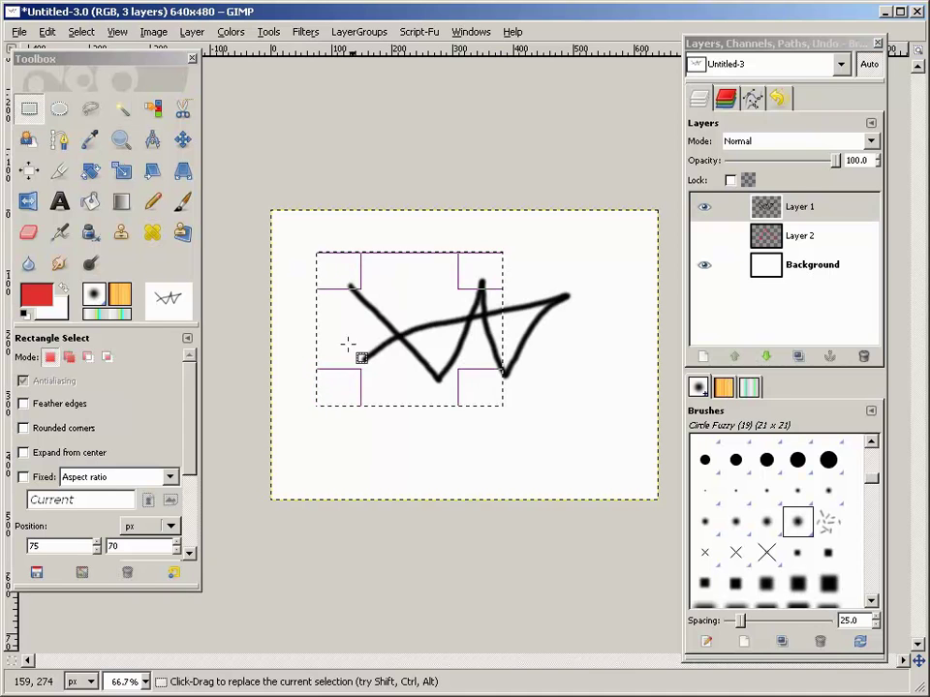
Resize the selection by its edges and corners to start at 94, 69 px and end just past the scribble's middle peak.
left_click_drag(416, 254, 326, 389)
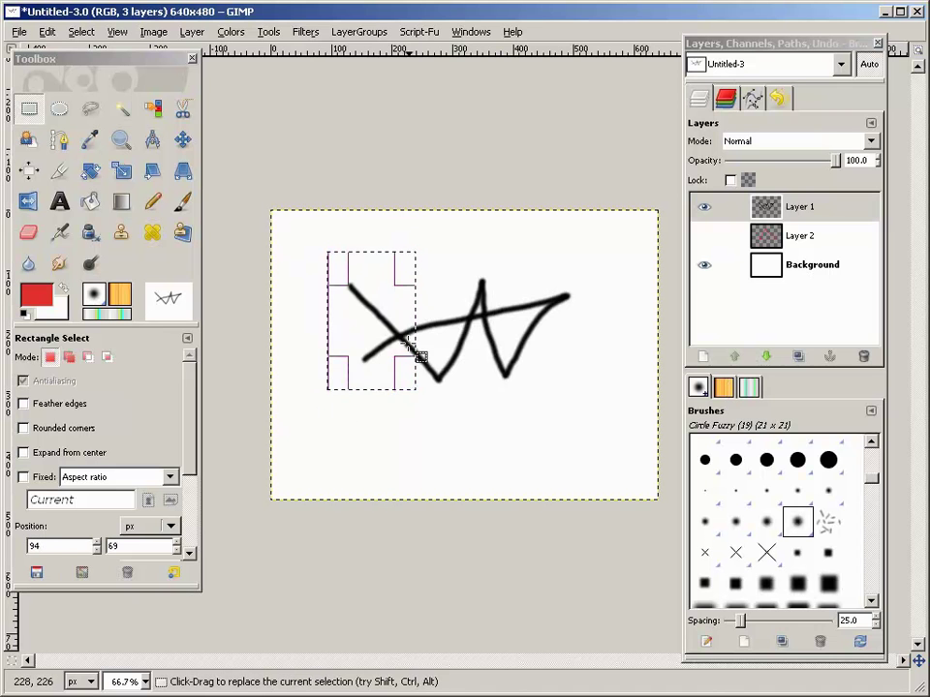
left_click_drag(407, 329, 491, 328)
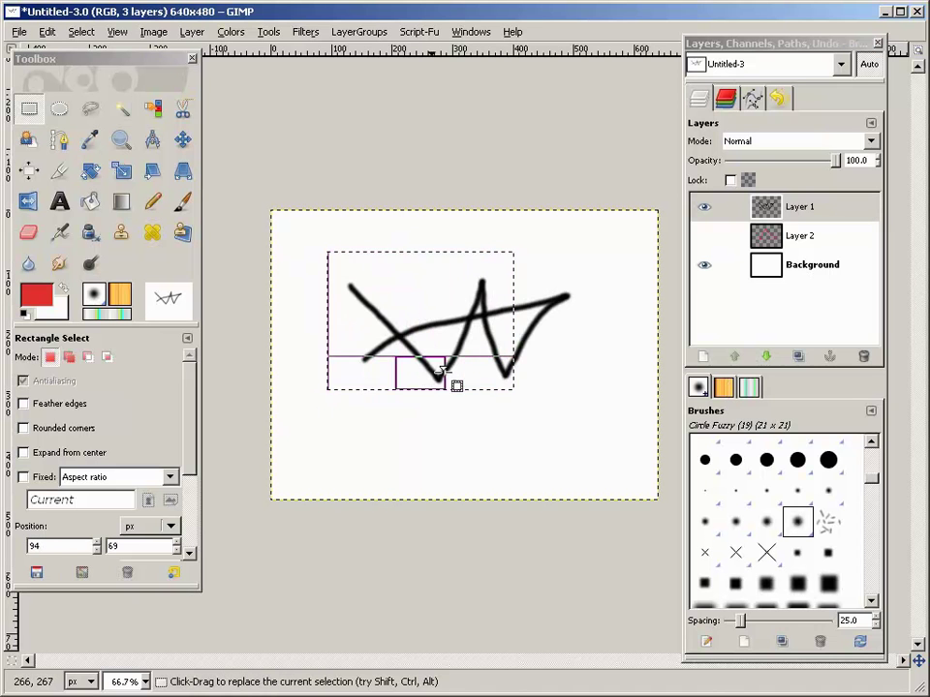
left_click_drag(477, 372, 521, 417)
left_click_drag(466, 406, 447, 375)
left_click_drag(547, 325, 467, 327)
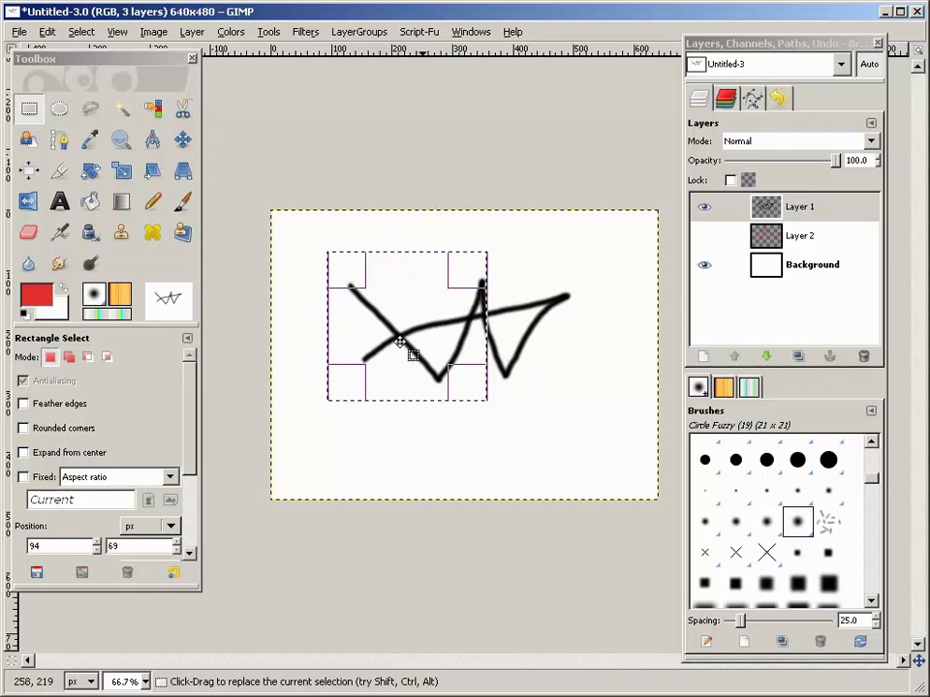
Switch to the Paintbrush and set the foreground color to black (000000).
left_click(182, 201)
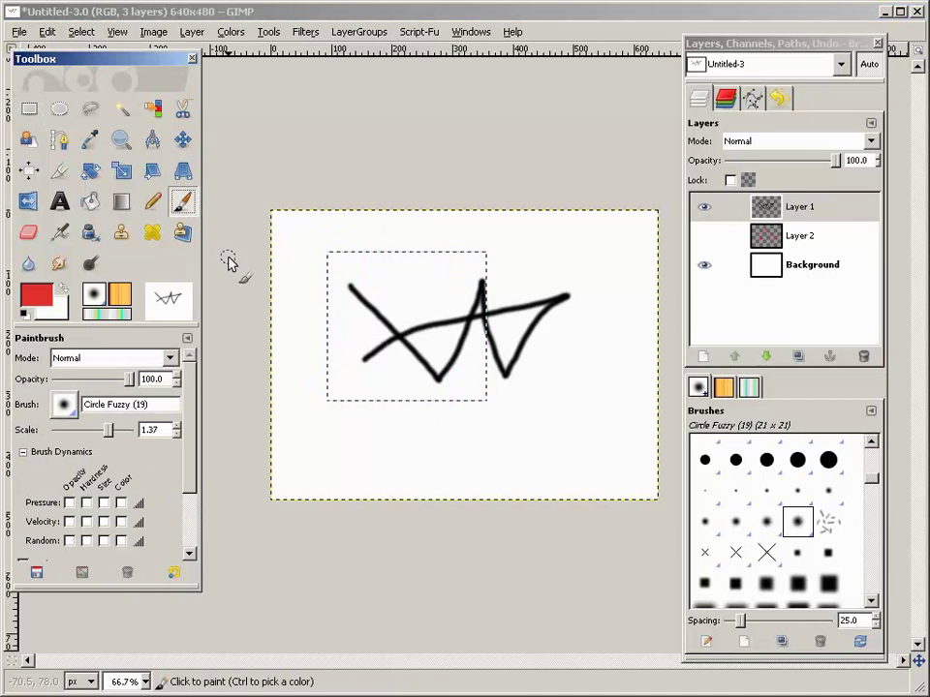
left_click(37, 294)
left_click_drag(316, 318, 260, 250)
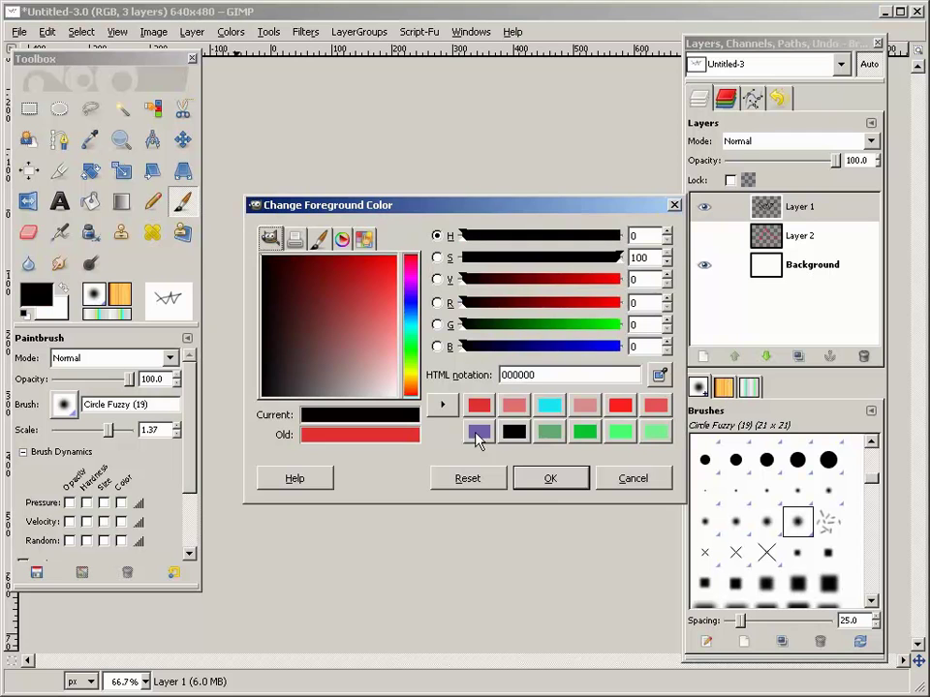
left_click(549, 478)
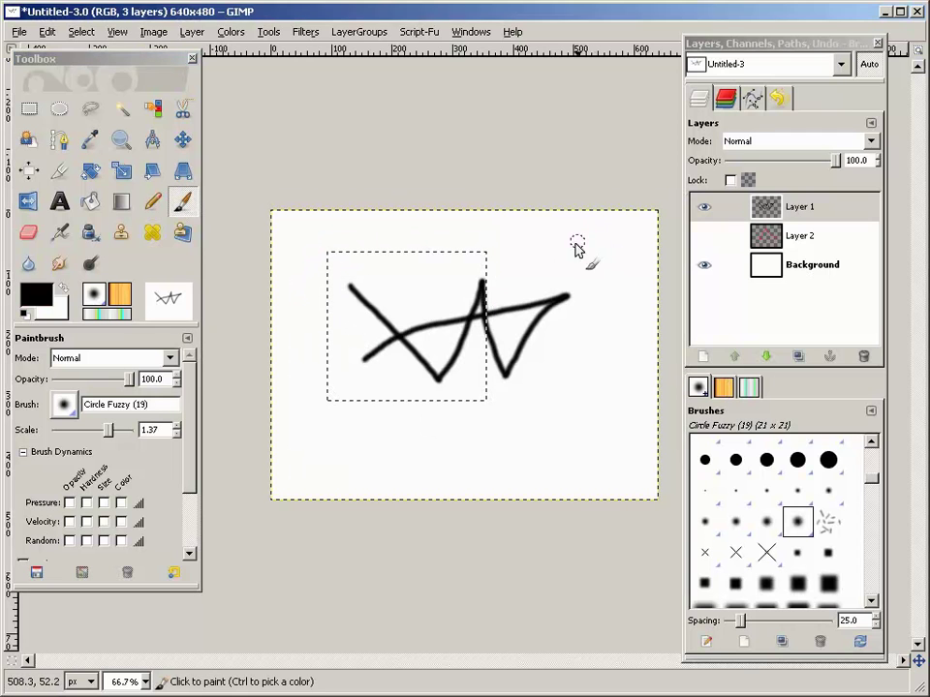
Paint several black strokes on Layer 1 that cross the selected rectangle and run beyond its borders.
mouse_move(575, 250)
left_mouse_down()
mouse_move(525, 266)
mouse_move(274, 312)
mouse_move(479, 394)
left_mouse_up()
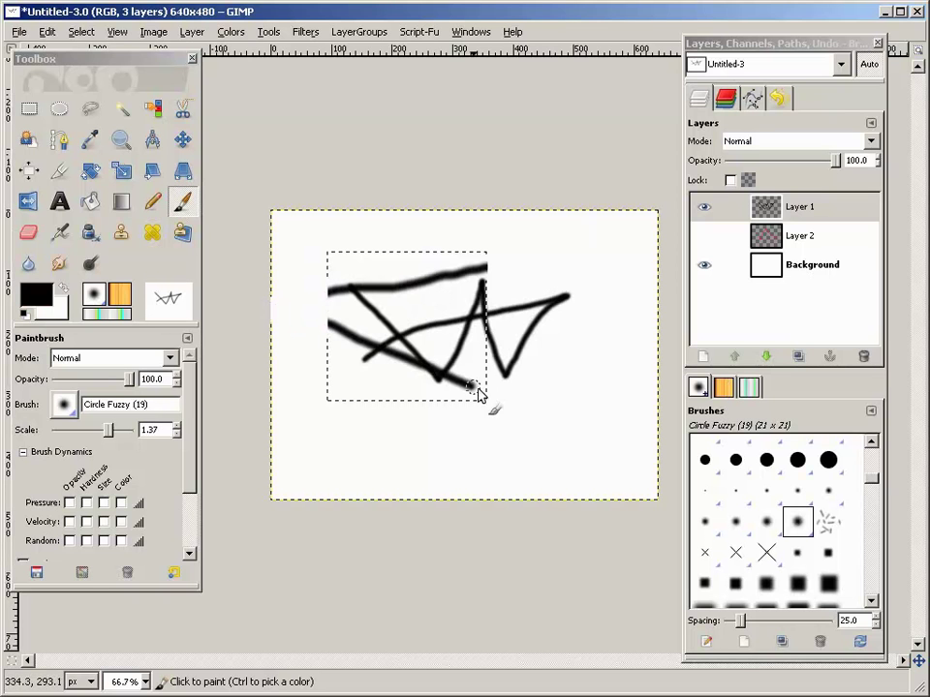
mouse_move(365, 444)
left_mouse_down()
mouse_move(381, 395)
mouse_move(398, 234)
mouse_move(499, 438)
left_mouse_up()
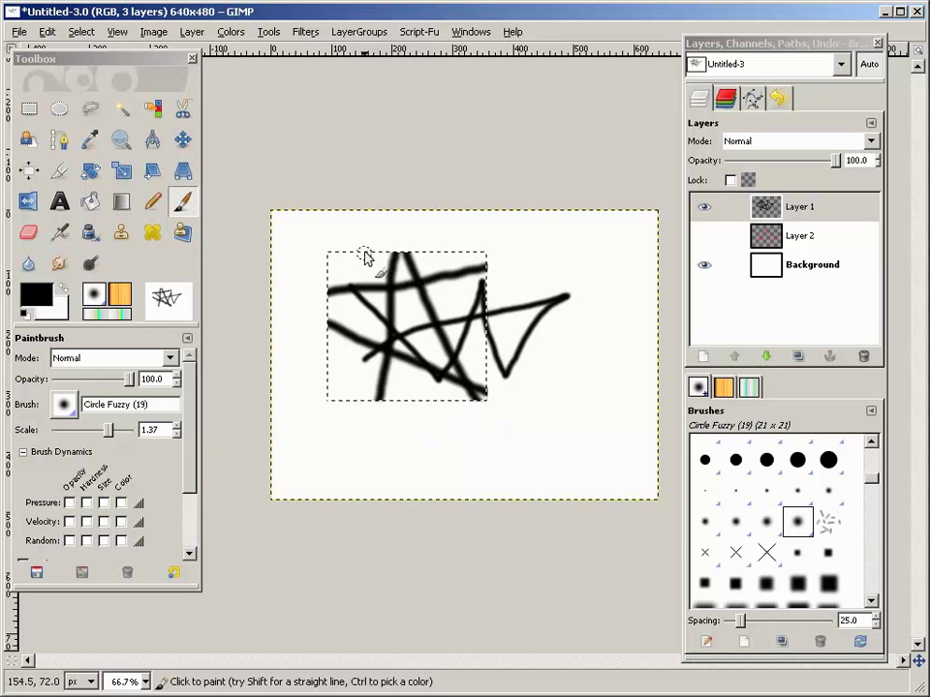
left_click_drag(481, 289, 462, 385)
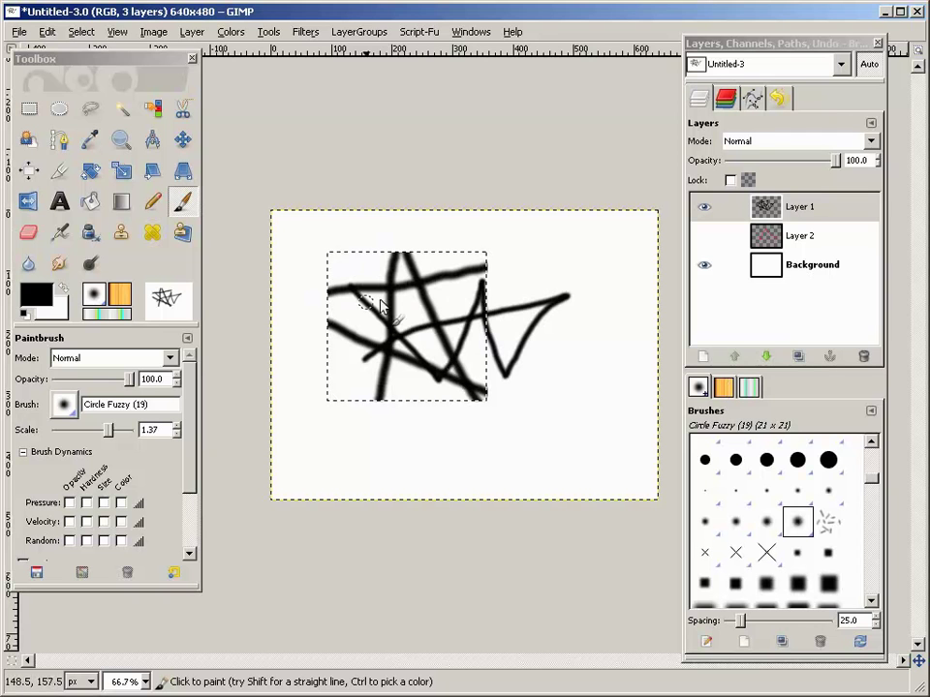
left_click_drag(329, 290, 394, 280)
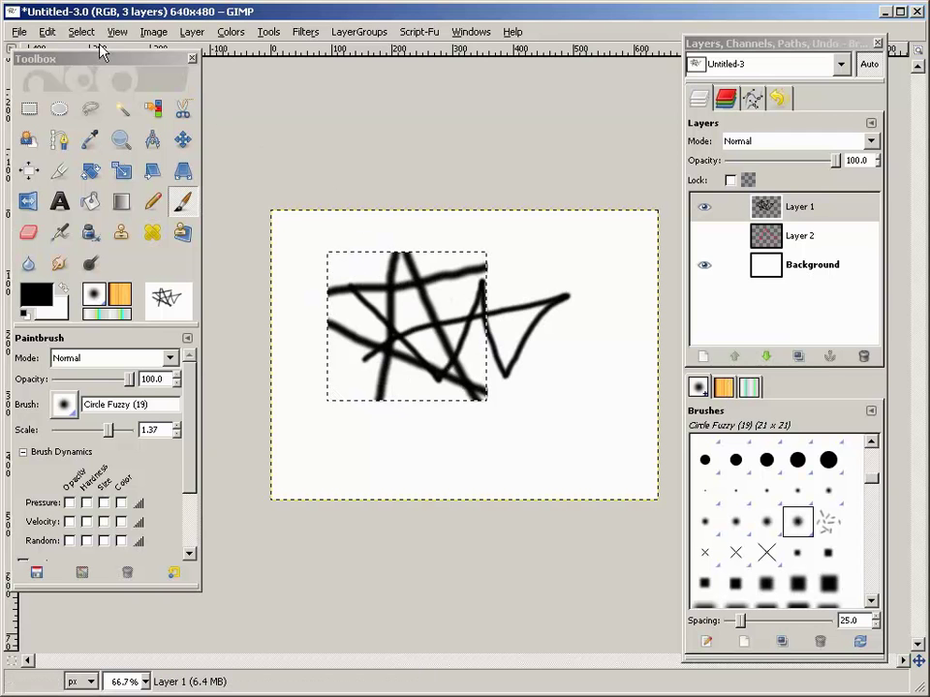
Clear the contents of the selected area on Layer 1 and dismiss the selection.
left_click(46, 31)
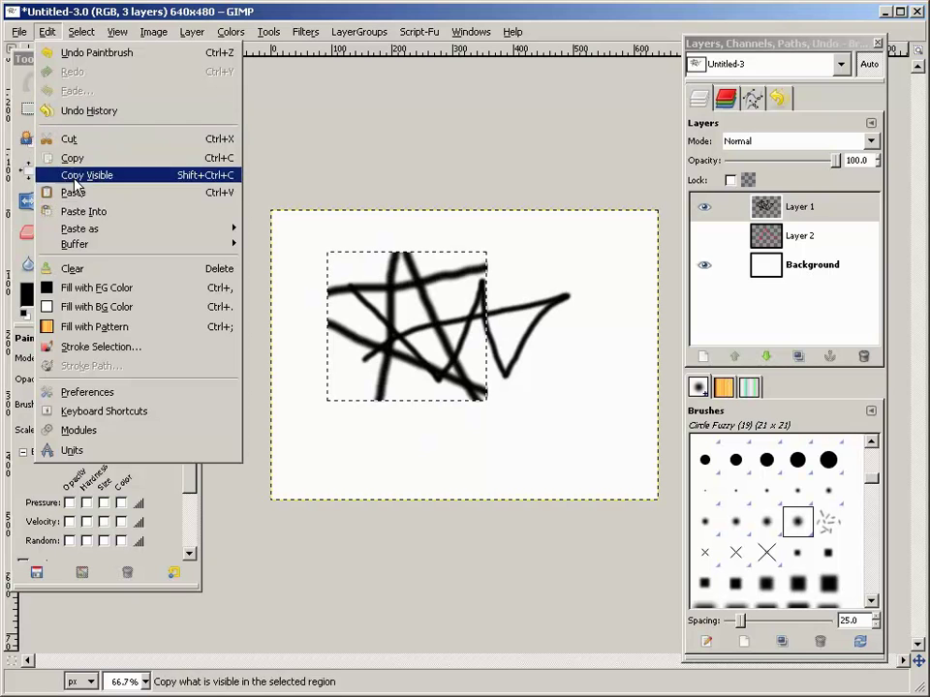
left_click(133, 275)
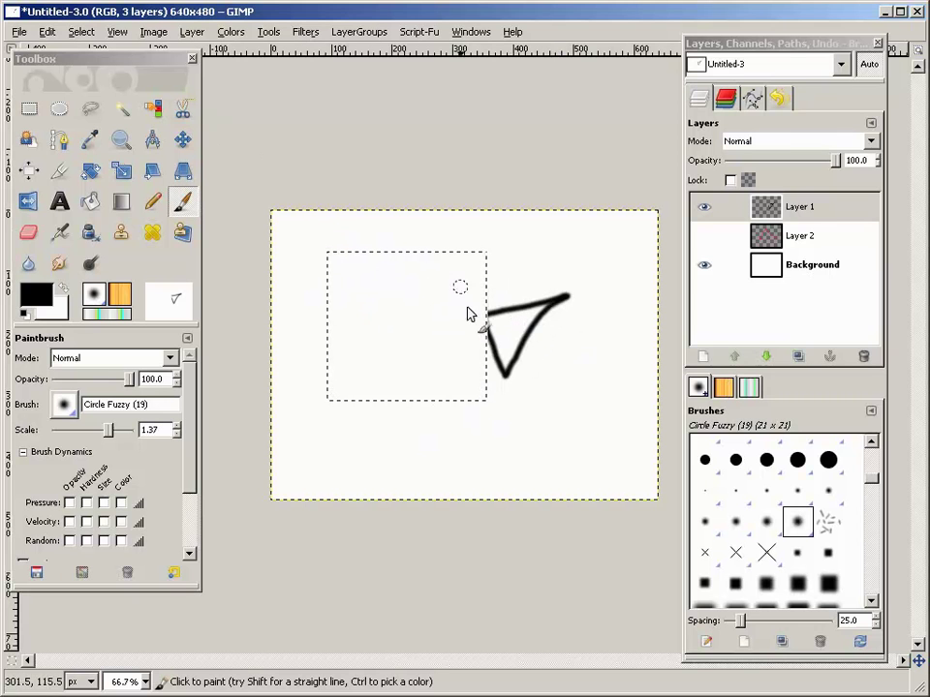
left_click(90, 36)
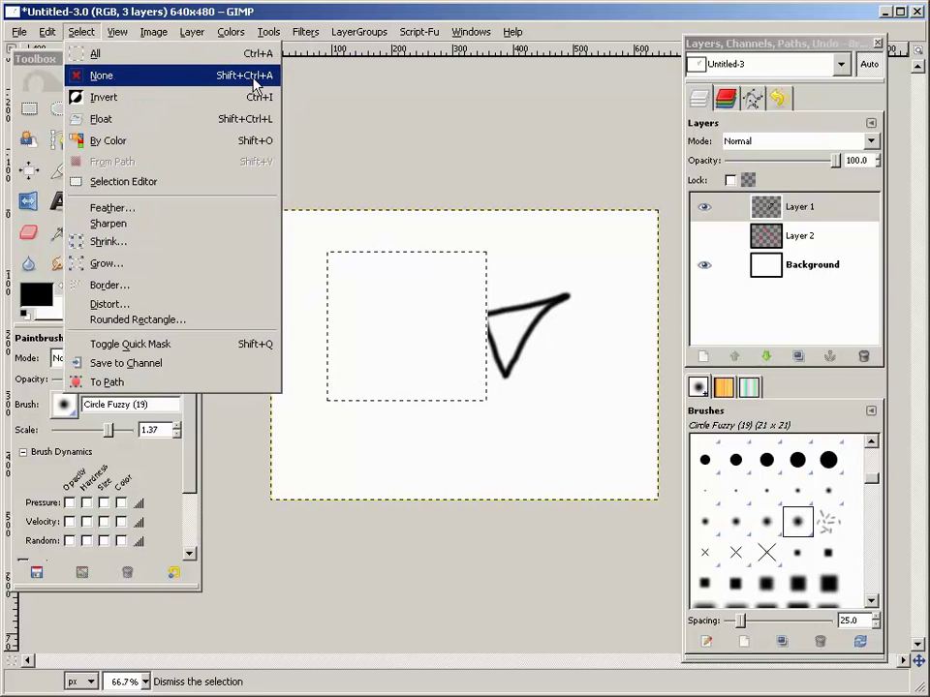
left_click(196, 77)
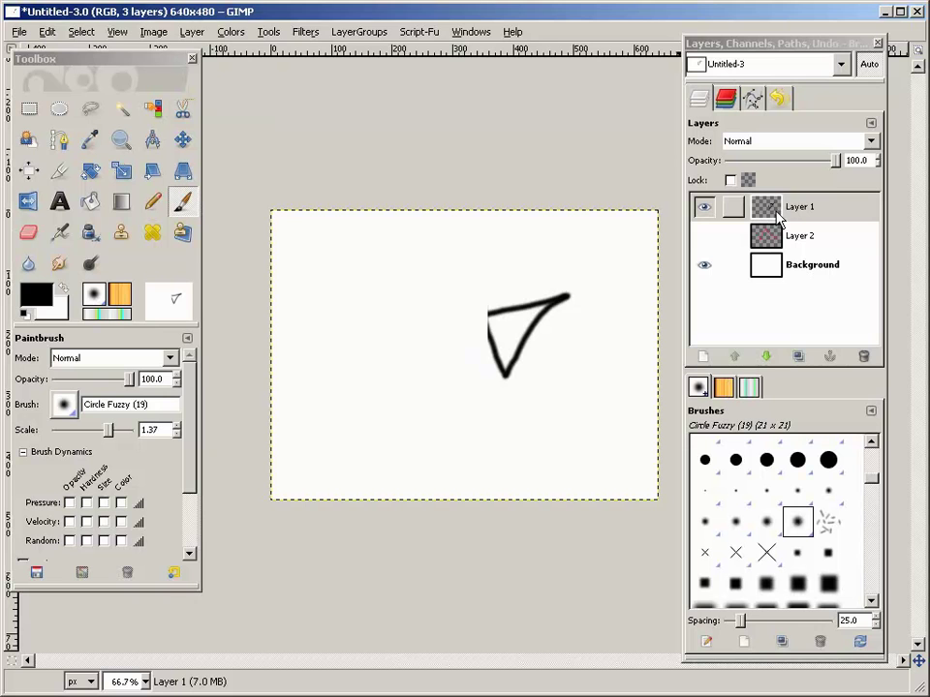
Show Layer 2, make it active, and draw a rectangular selection starting at 102, 202 px around the red triangle's lower-left corner.
left_click(704, 237)
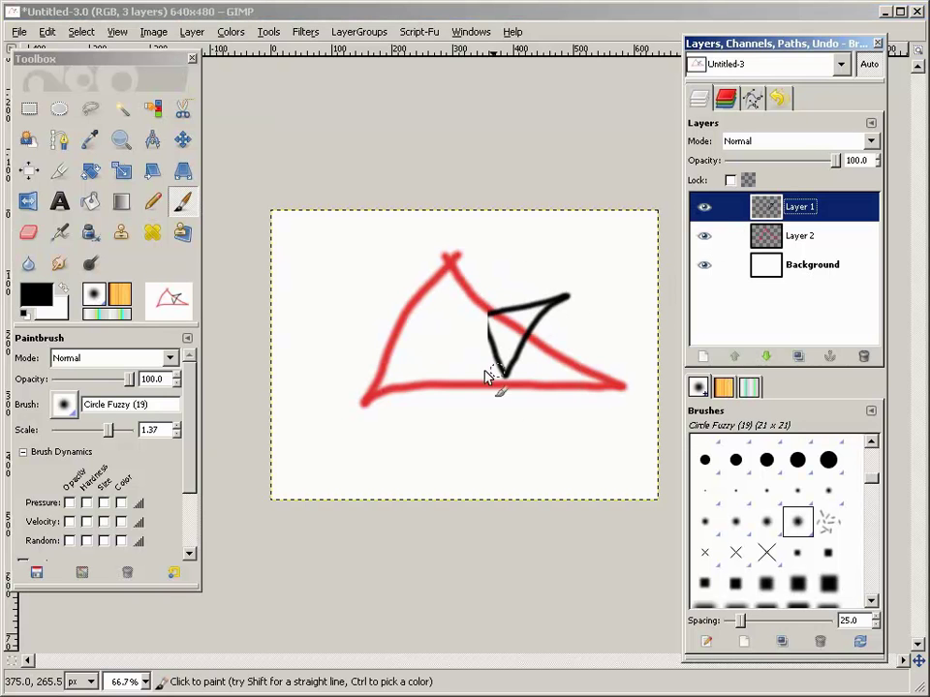
left_click(29, 109)
left_click(754, 237)
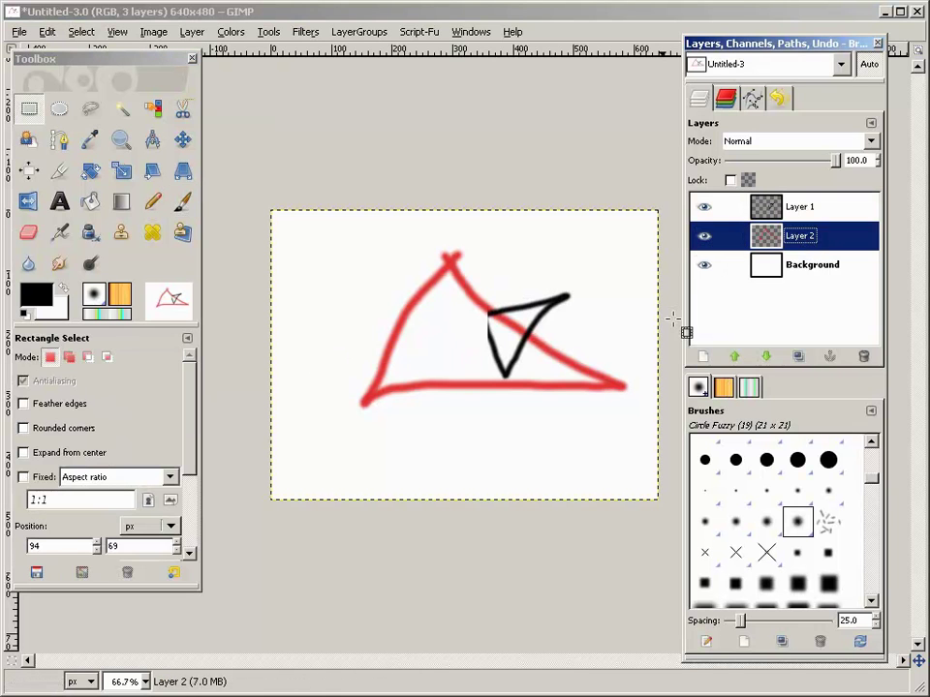
left_click_drag(332, 333, 449, 441)
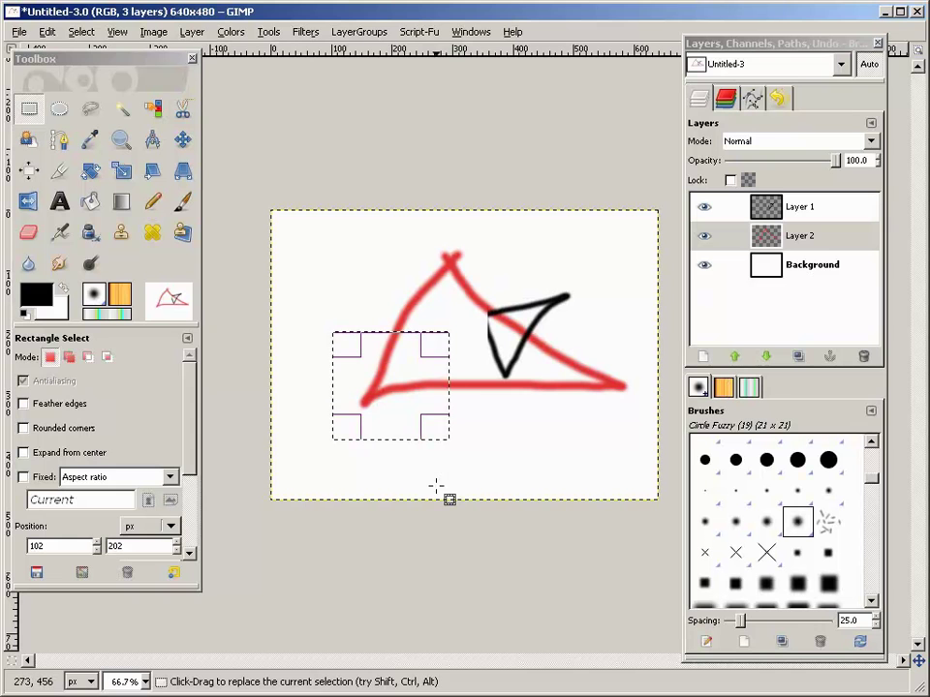
Try to move the selected part of Layer 2 with the Move tool, and undo the move and the selection.
left_click(183, 141)
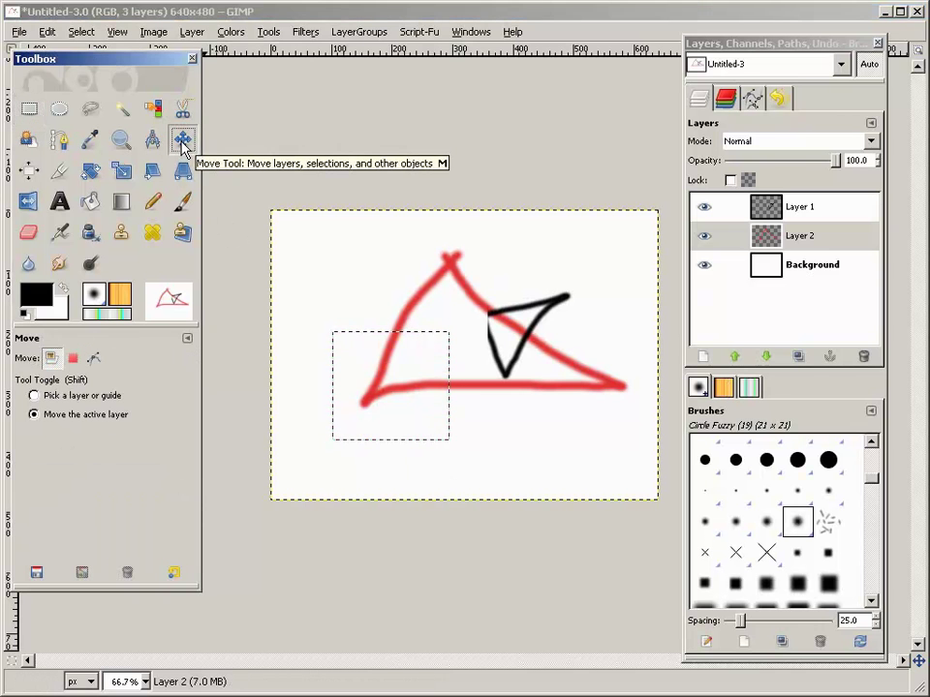
left_click(395, 375)
mouse_move(395, 374)
left_mouse_down()
mouse_move(376, 347)
mouse_move(386, 377)
mouse_move(432, 409)
mouse_move(399, 370)
mouse_move(411, 376)
mouse_move(371, 347)
mouse_move(408, 387)
mouse_move(397, 372)
left_mouse_up()
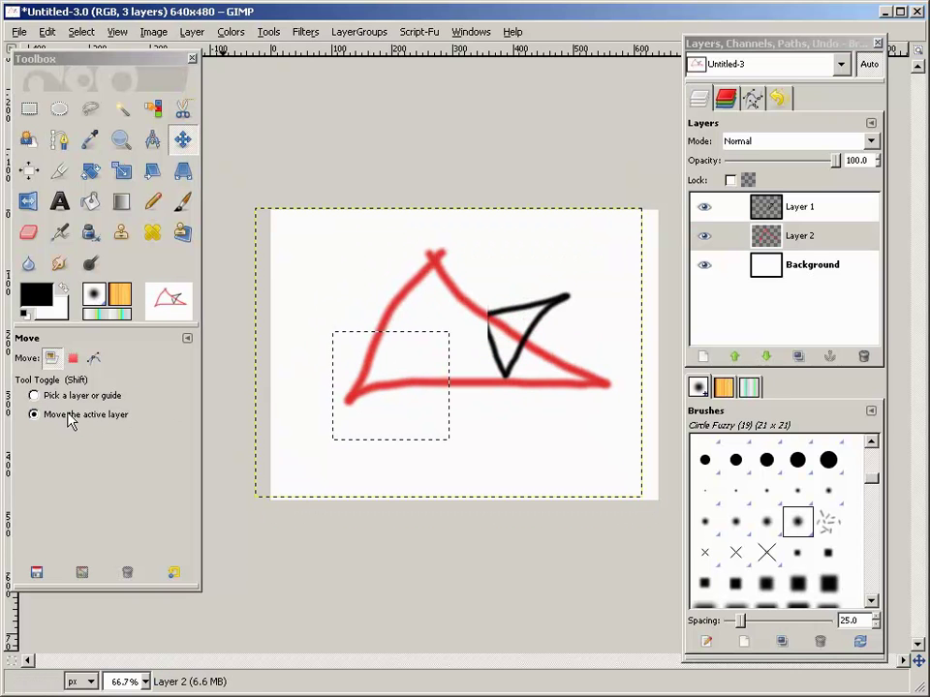
left_click(45, 32)
left_click(58, 54)
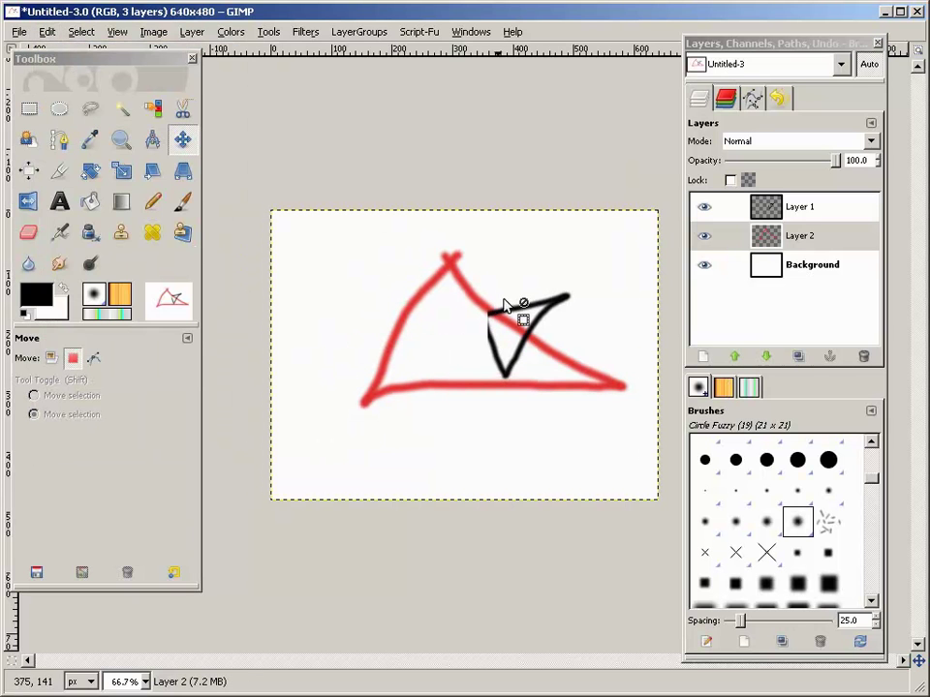
Delete Layer 1 and add a new transparent 640 x 480 px layer above Layer 2.
left_click(806, 210)
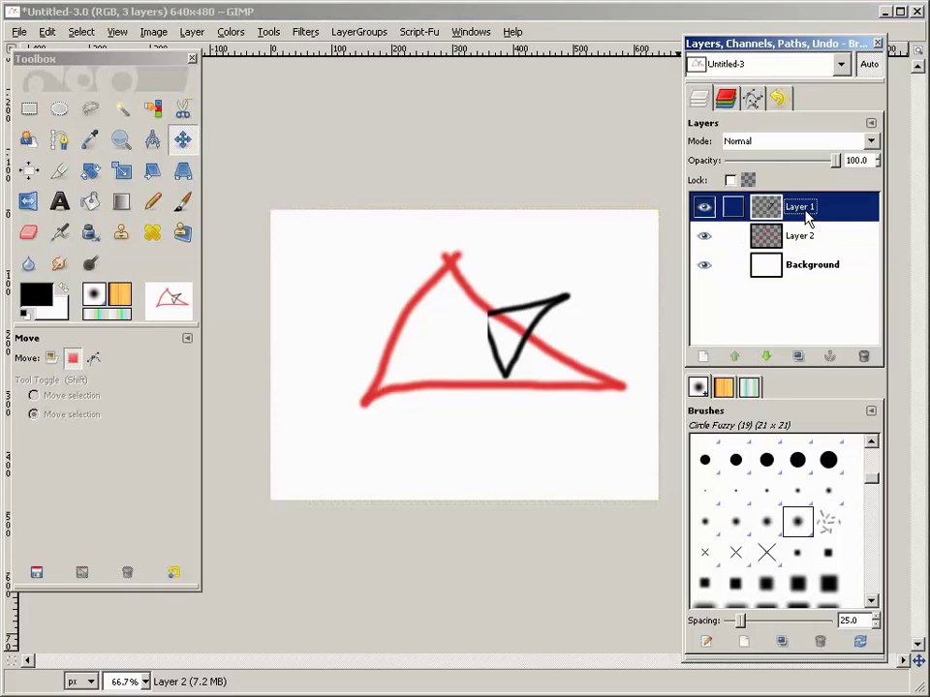
left_click(865, 357)
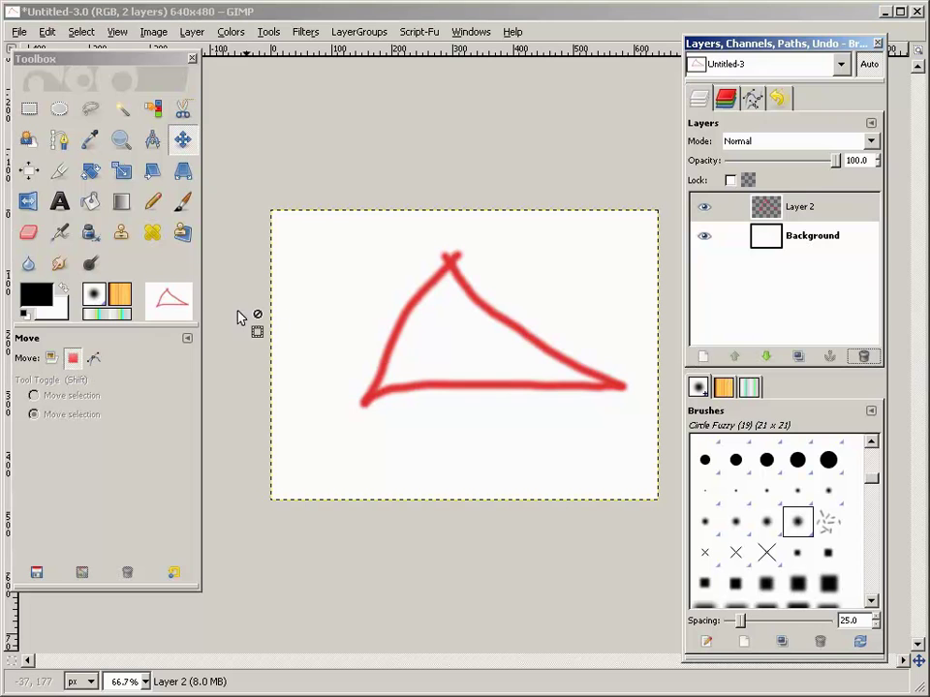
left_click(704, 358)
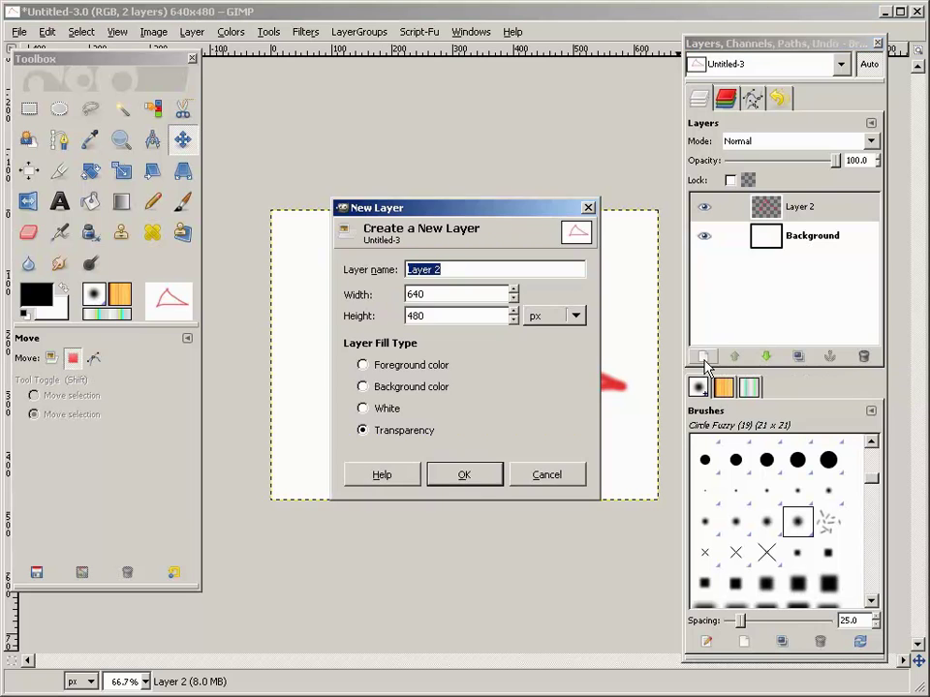
left_click(463, 474)
mouse_move(806, 44)
left_mouse_down()
mouse_move(483, 46)
mouse_move(806, 65)
left_mouse_up()
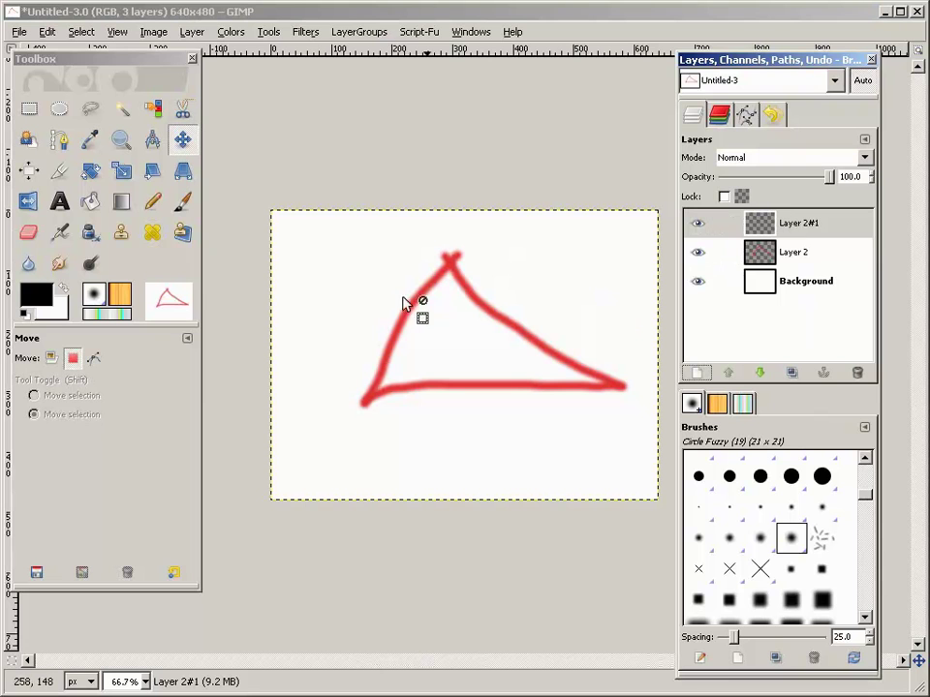
Bucket-fill the whole new layer with a bright green foreground color of hue 107, and undo the fill.
left_click(93, 204)
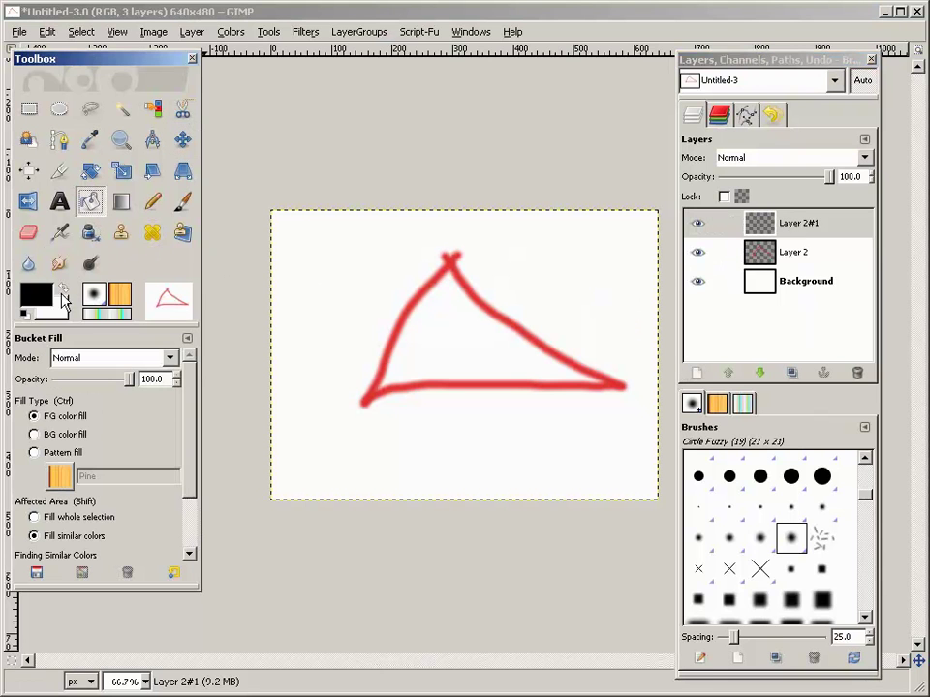
left_click(42, 298)
left_click(410, 355)
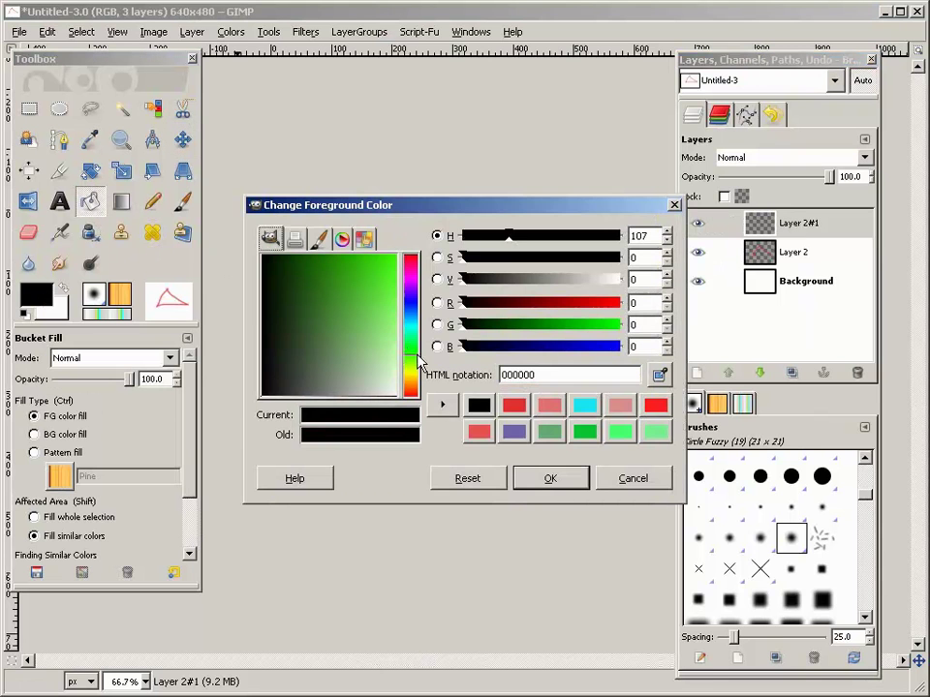
left_click(378, 274)
left_click(550, 479)
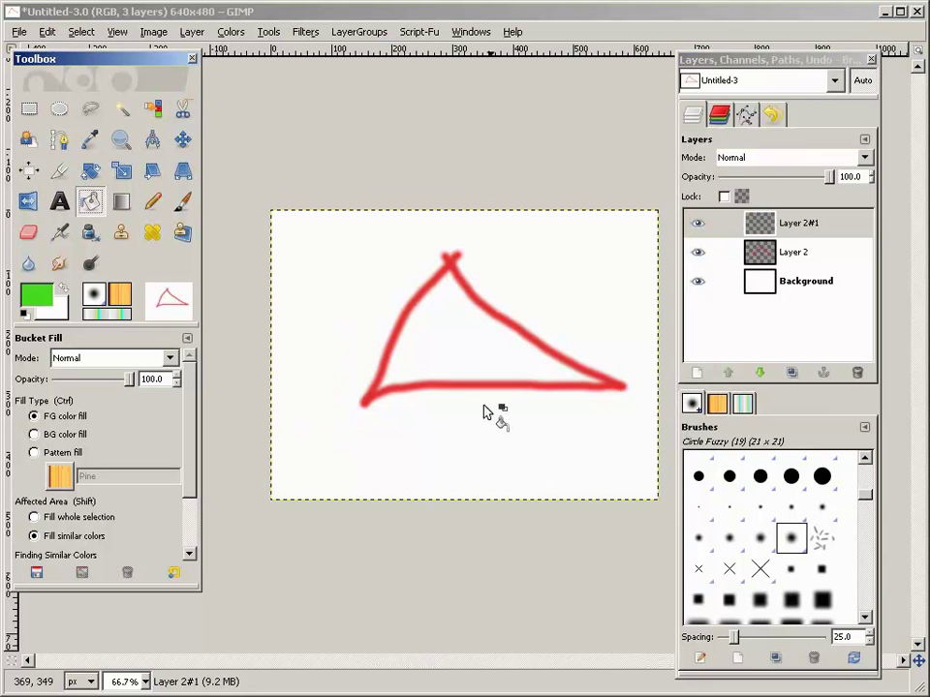
left_click(369, 308)
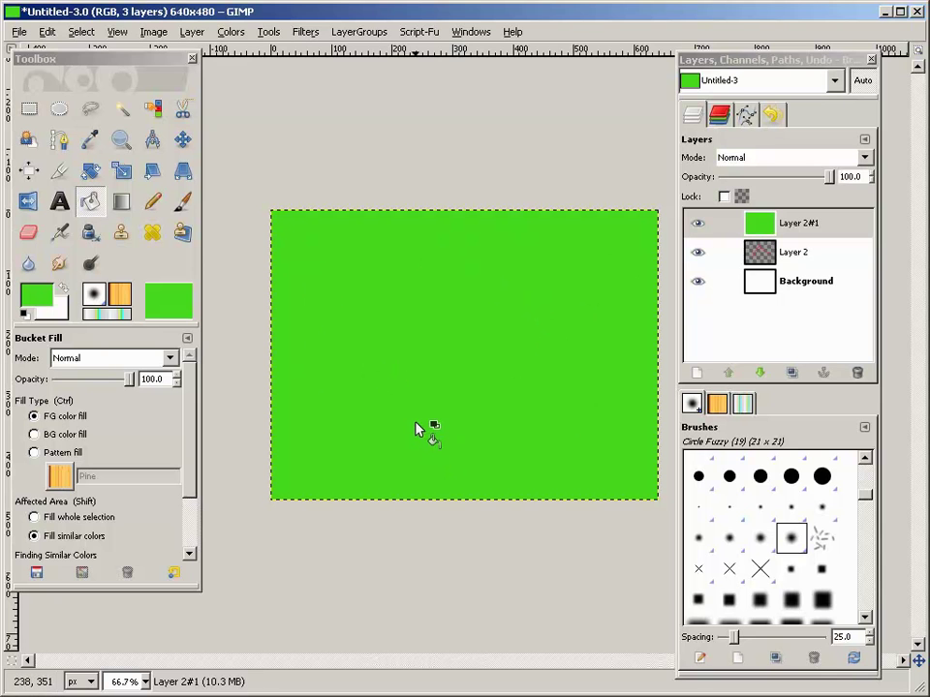
key("ctrl+z")
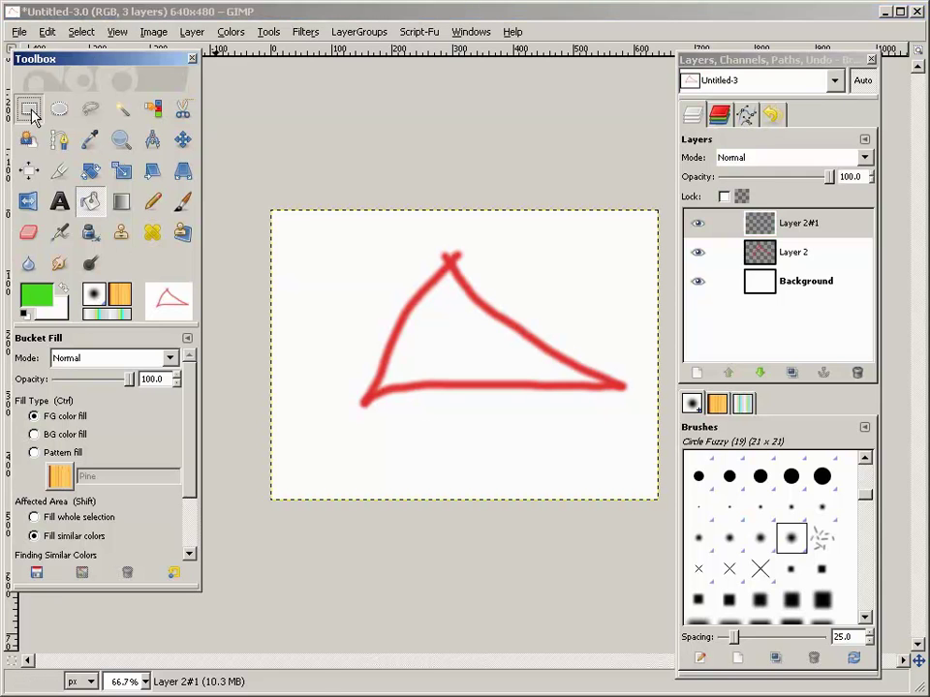
Select a rectangle starting at 111, 108 px over the triangle's left part and bucket-fill it with green.
left_click(29, 110)
left_click_drag(338, 276, 521, 423)
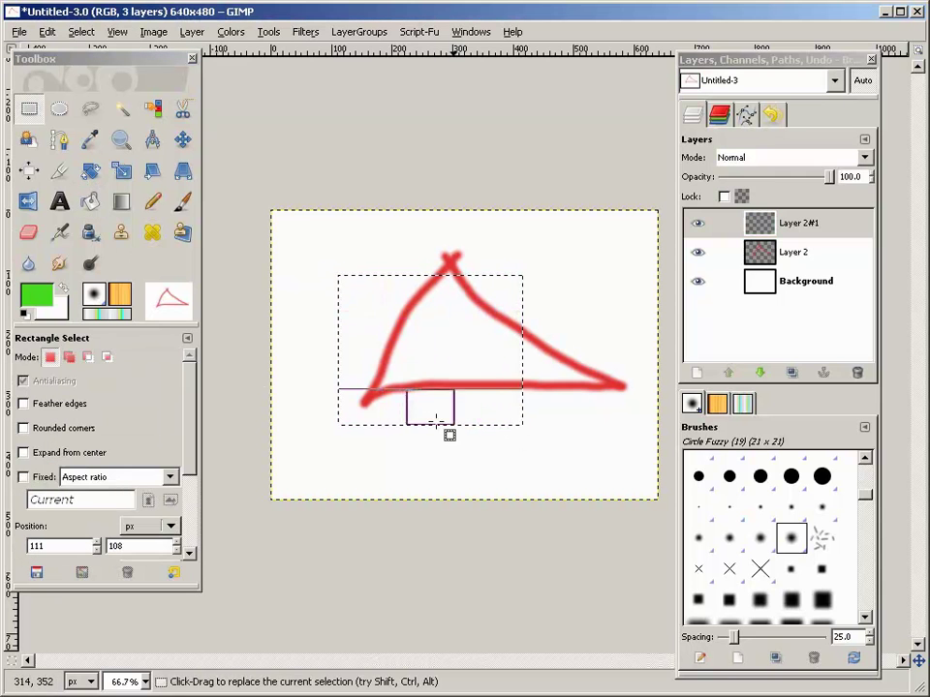
left_click(90, 202)
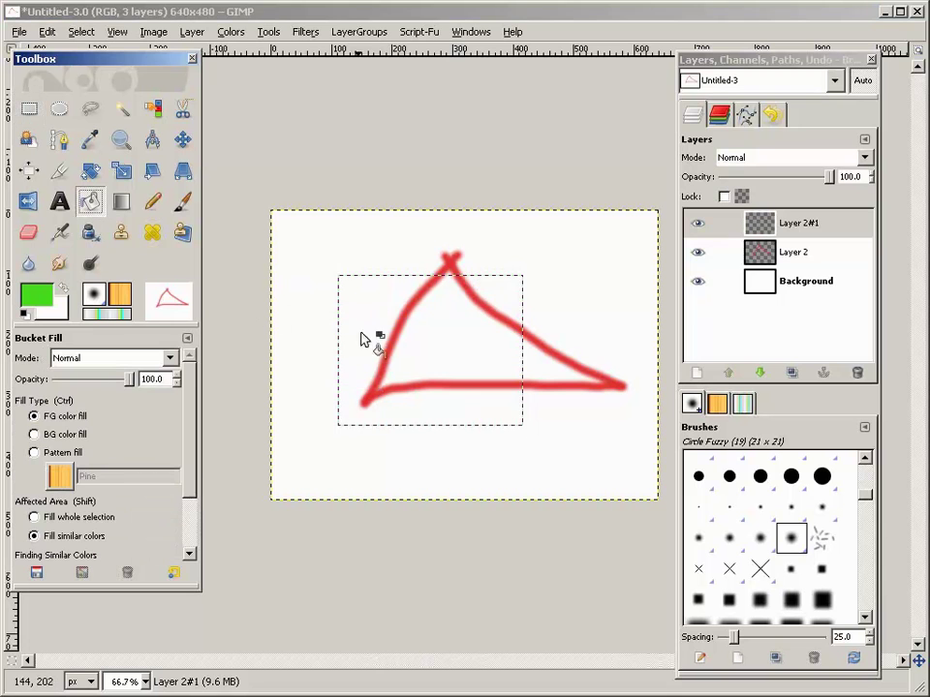
left_click(364, 390)
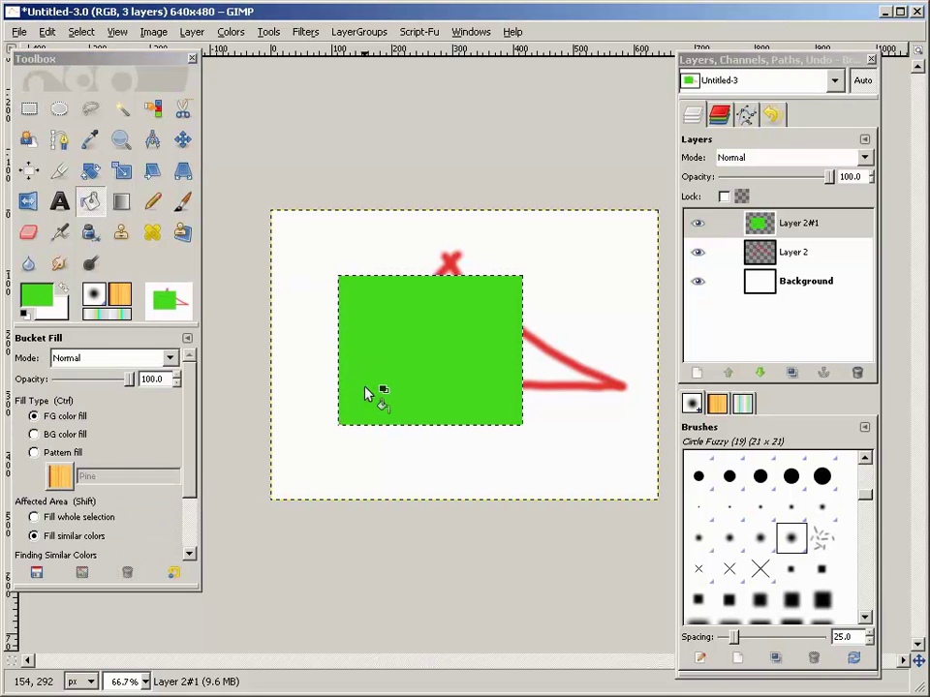
Undo the green rectangle fill and dismiss the selection.
key("ctrl+z")
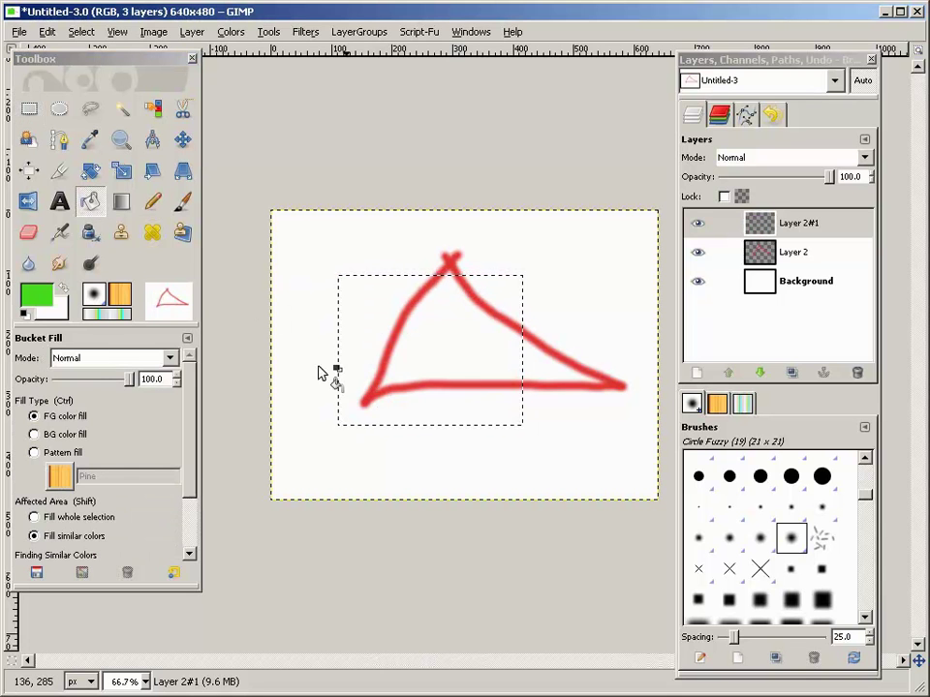
left_click(81, 32)
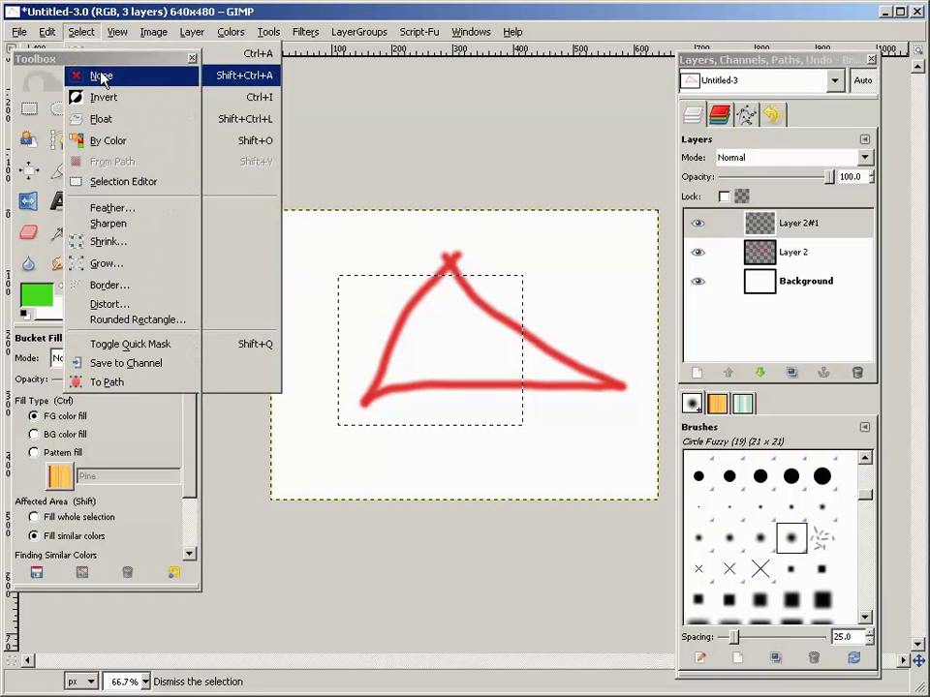
left_click(97, 76)
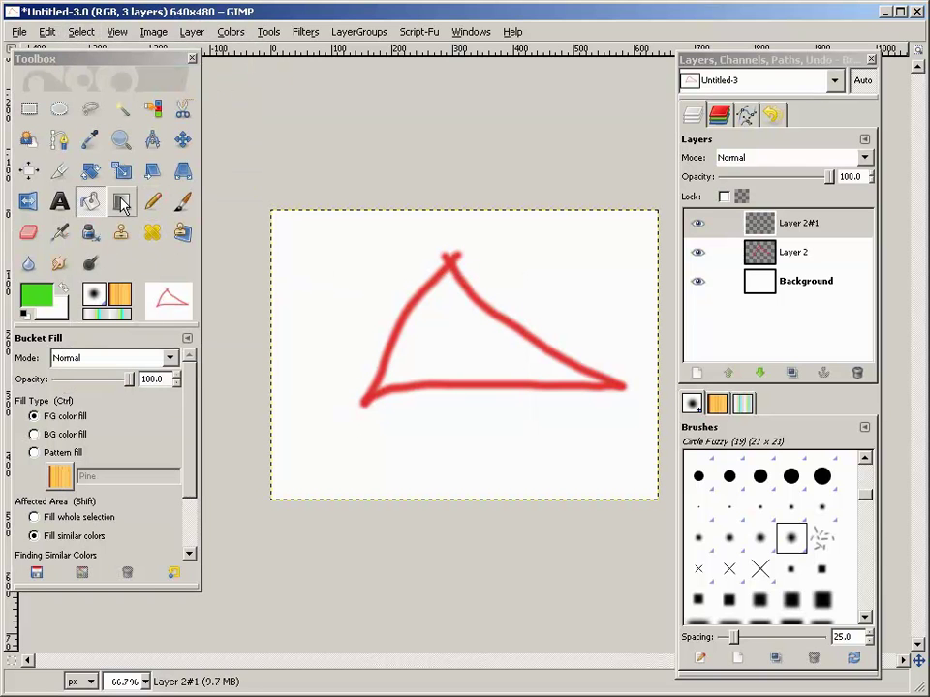
Fill the new layer with a horizontal linear FG to BG (HSV clockwise) gradient using the Blend tool.
left_click(122, 202)
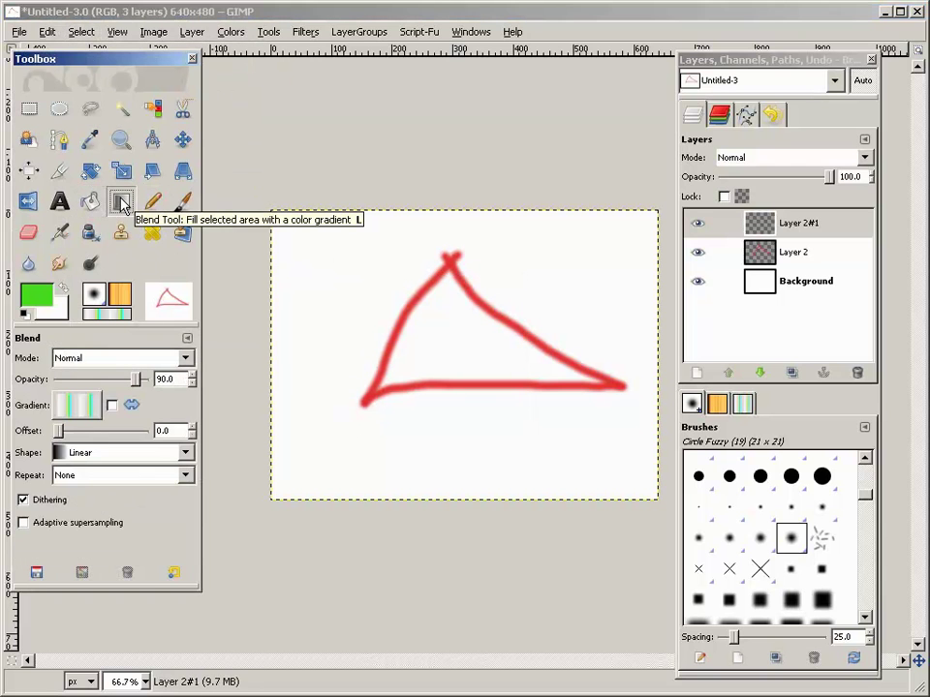
left_click(79, 404)
left_click_drag(203, 494, 206, 450)
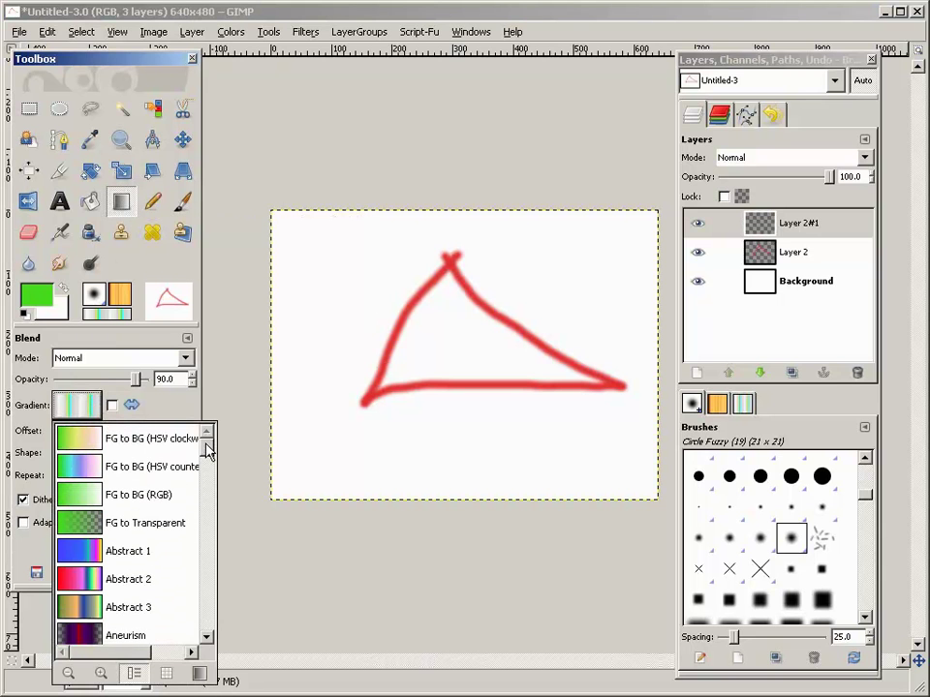
left_click(83, 439)
left_click_drag(340, 433, 570, 439)
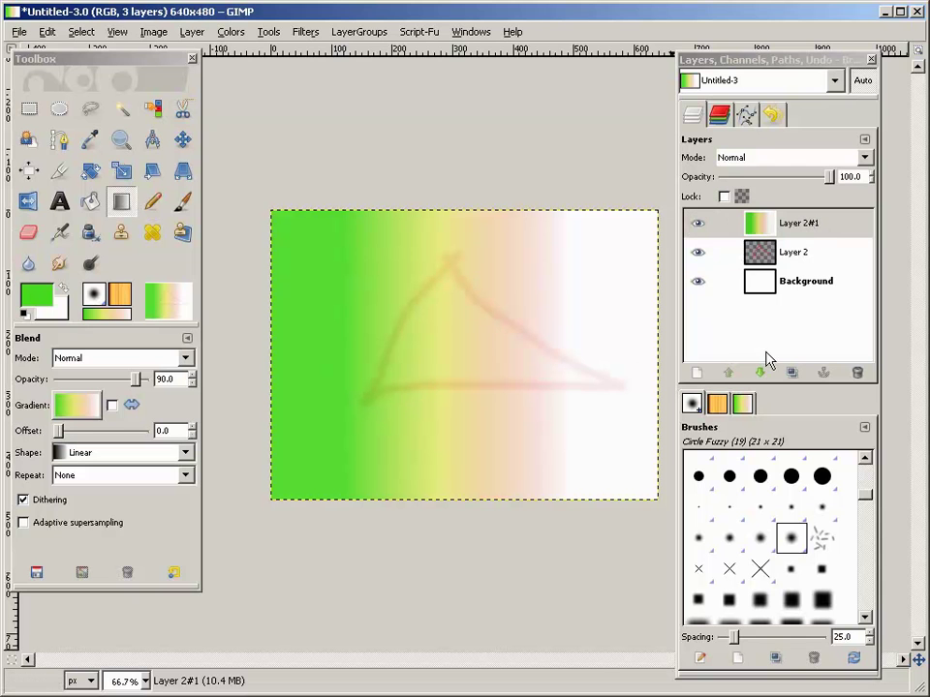
Lower the gradient layer beneath Layer 2, and delete both layers so only the Background remains.
left_click(761, 377)
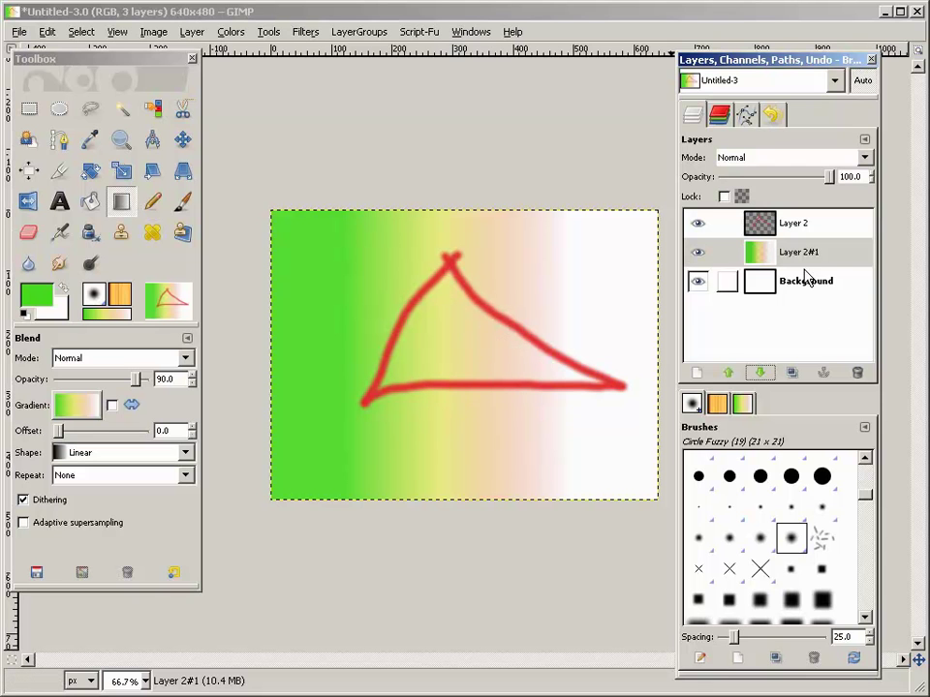
left_click(858, 374)
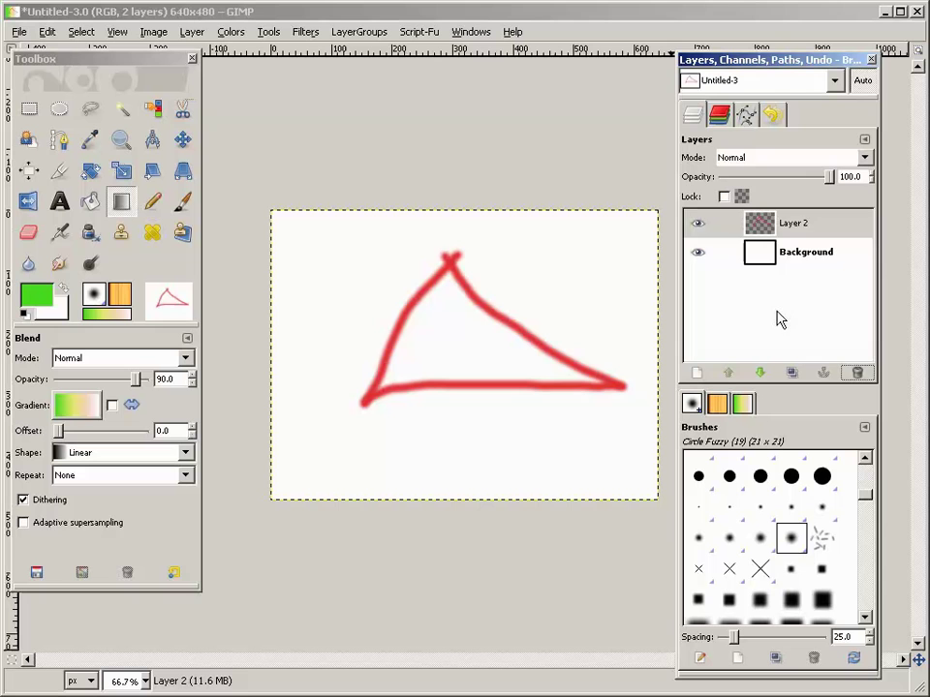
left_click(797, 224)
left_click(858, 374)
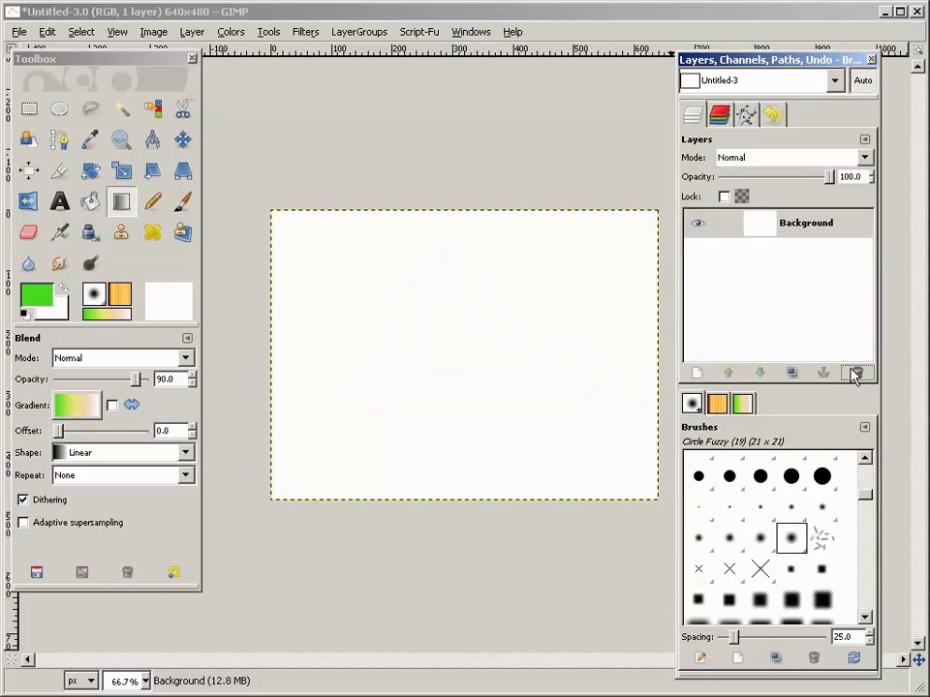
Add a text box about 299 x 97 px reading "Simple Text Element" and set its font to Mistral.
left_click(61, 200)
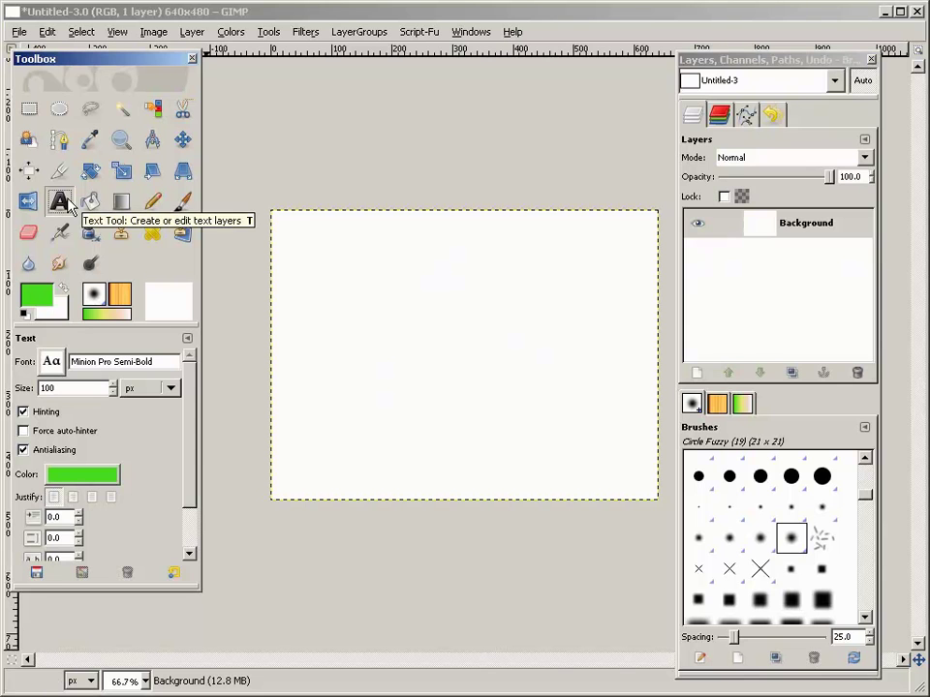
key("Tab")
left_click_drag(328, 304, 509, 363)
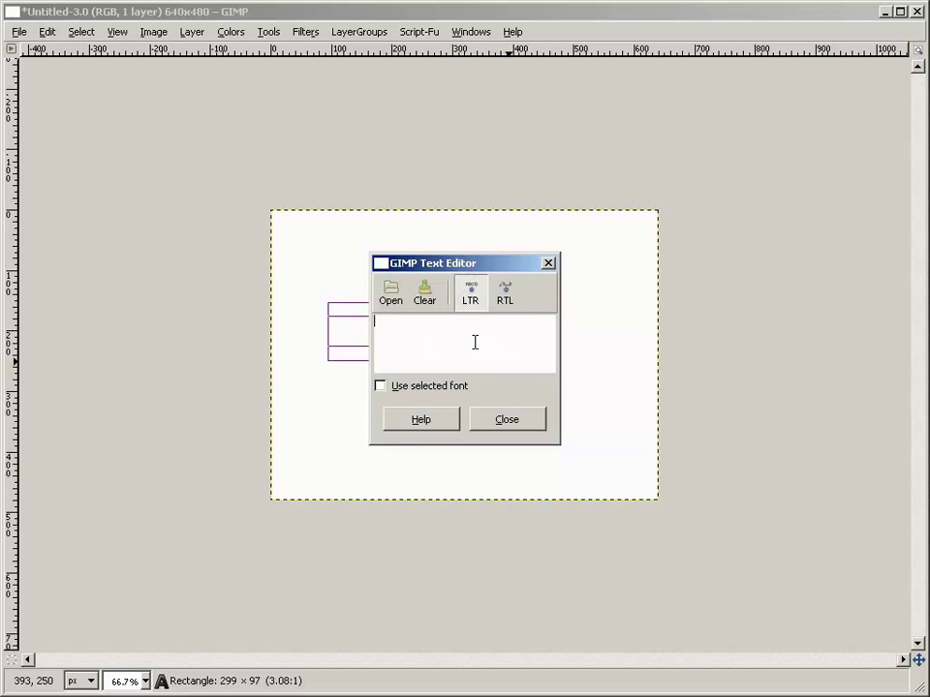
type("Simple")
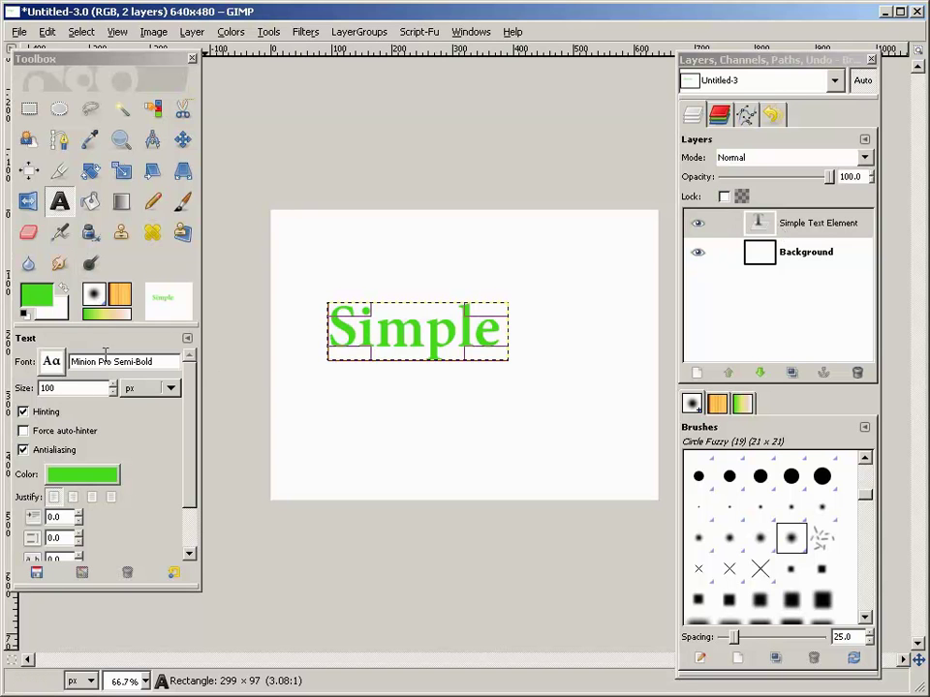
left_click(52, 365)
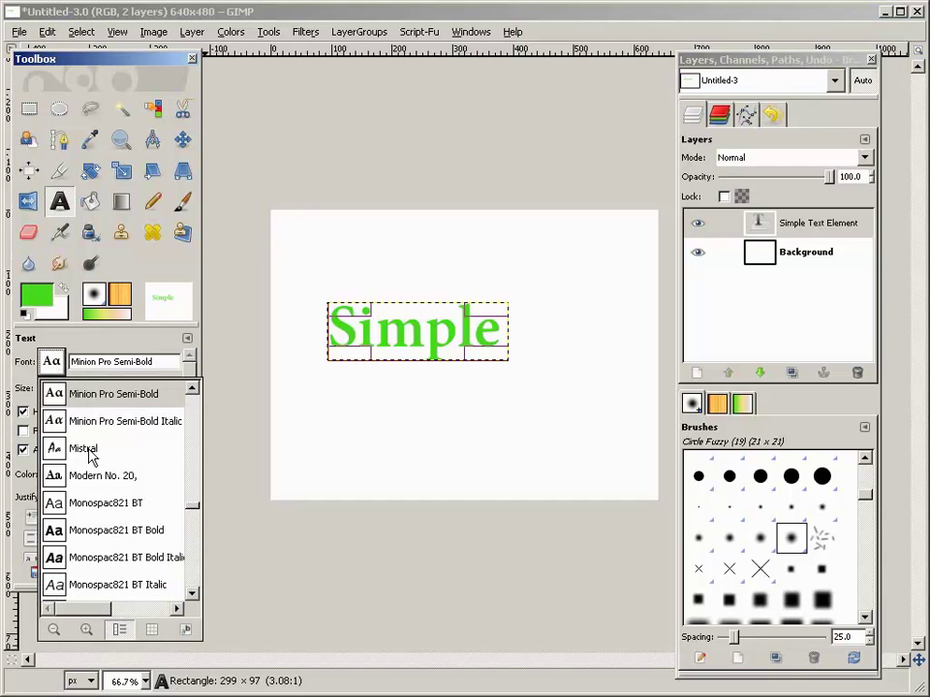
left_click(83, 448)
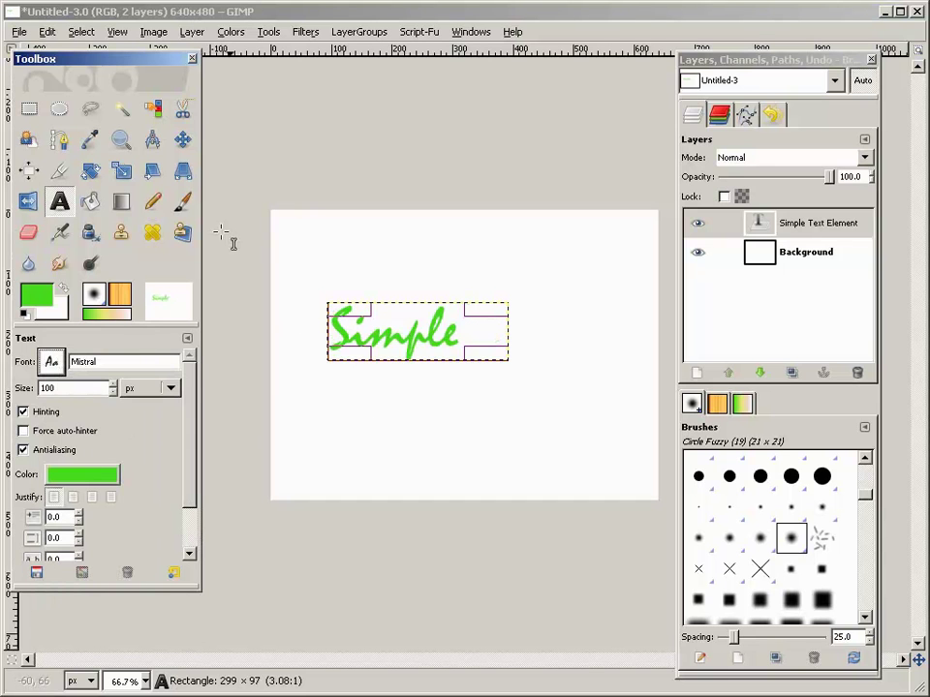
Reposition the text layer down and slightly left into the lower-left area of the image with the Move tool.
left_click(181, 141)
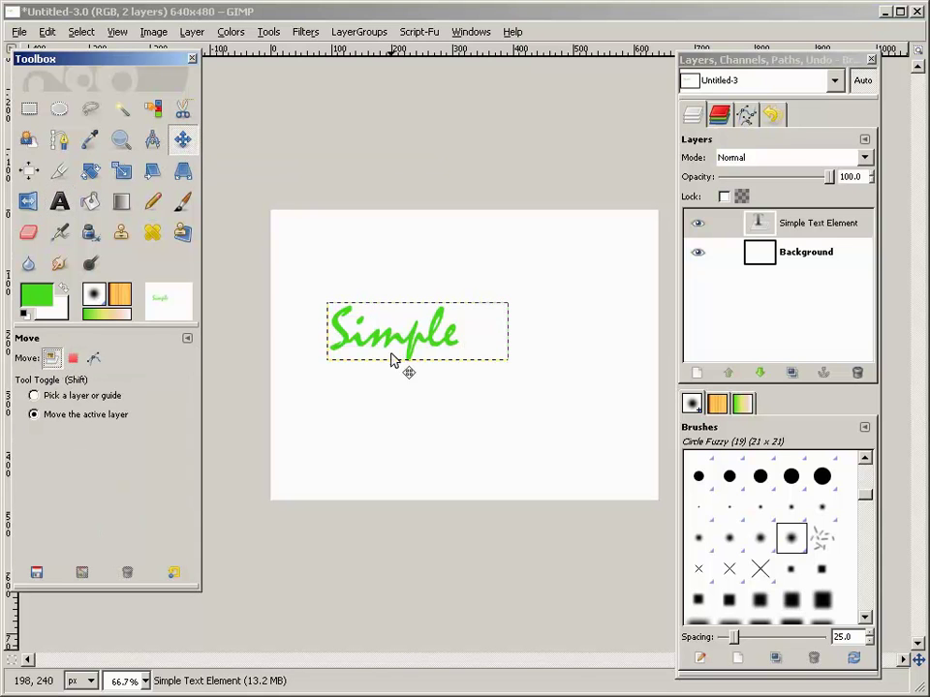
left_click_drag(395, 355, 372, 460)
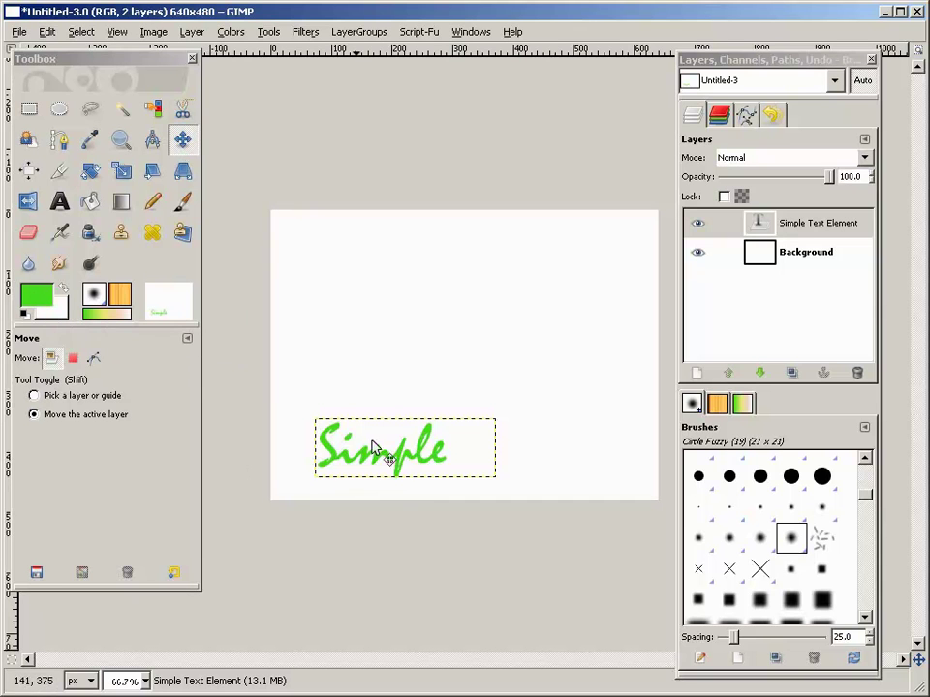
left_click_drag(377, 457, 363, 402)
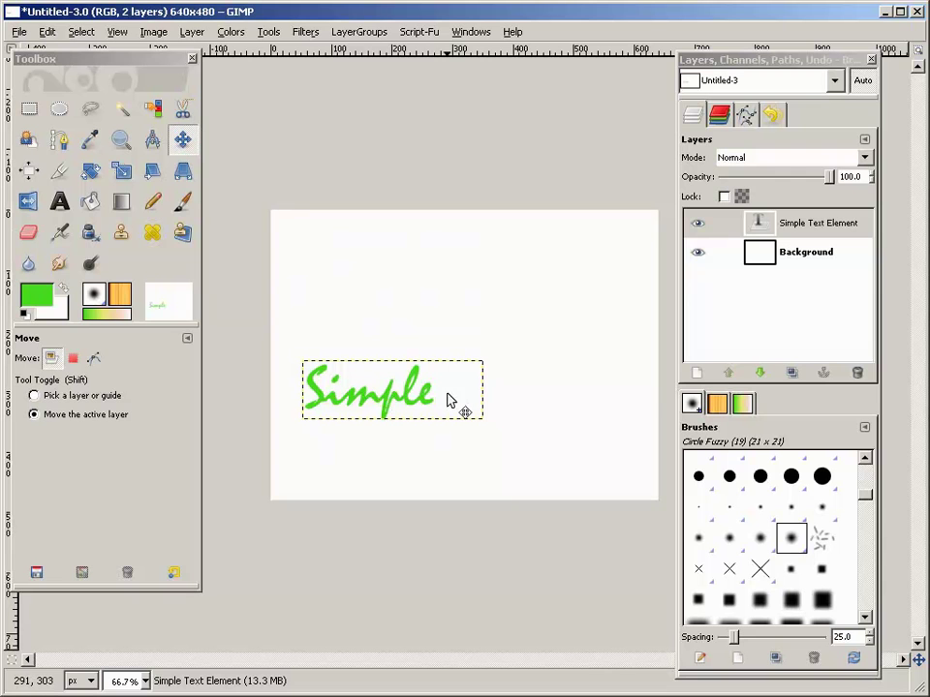
Erase parts of the green lettering on the text layer with Eraser strokes across the word.
left_click(59, 201)
left_click_drag(129, 59, 138, 79)
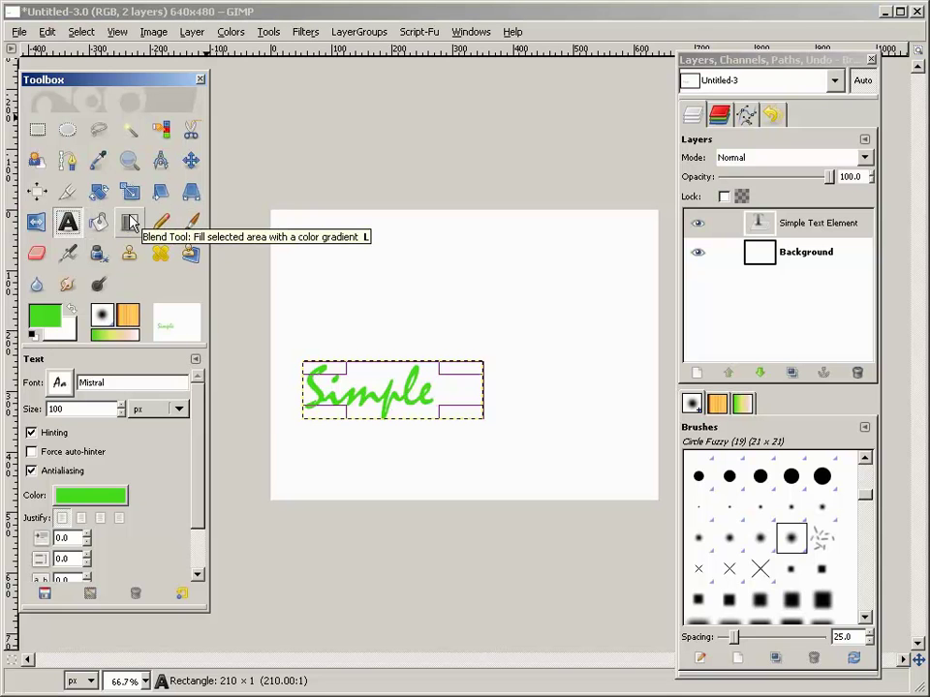
left_click(39, 256)
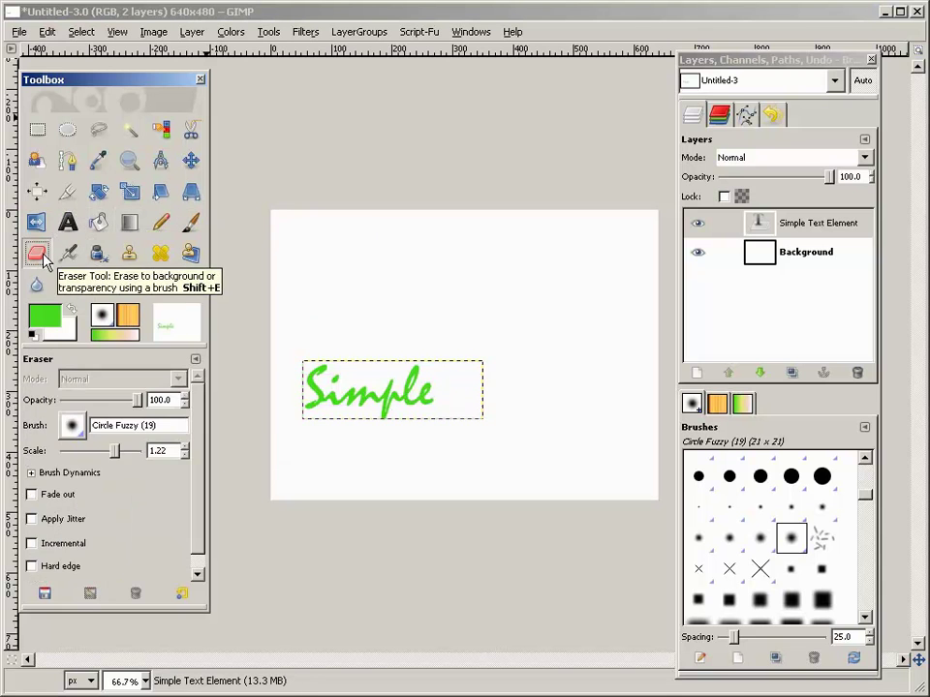
mouse_move(381, 358)
left_mouse_down()
mouse_move(405, 434)
mouse_move(381, 321)
mouse_move(437, 435)
mouse_move(401, 320)
mouse_move(383, 313)
mouse_move(338, 431)
mouse_move(341, 334)
mouse_move(321, 323)
mouse_move(321, 424)
mouse_move(319, 309)
mouse_move(343, 325)
mouse_move(397, 441)
left_mouse_up()
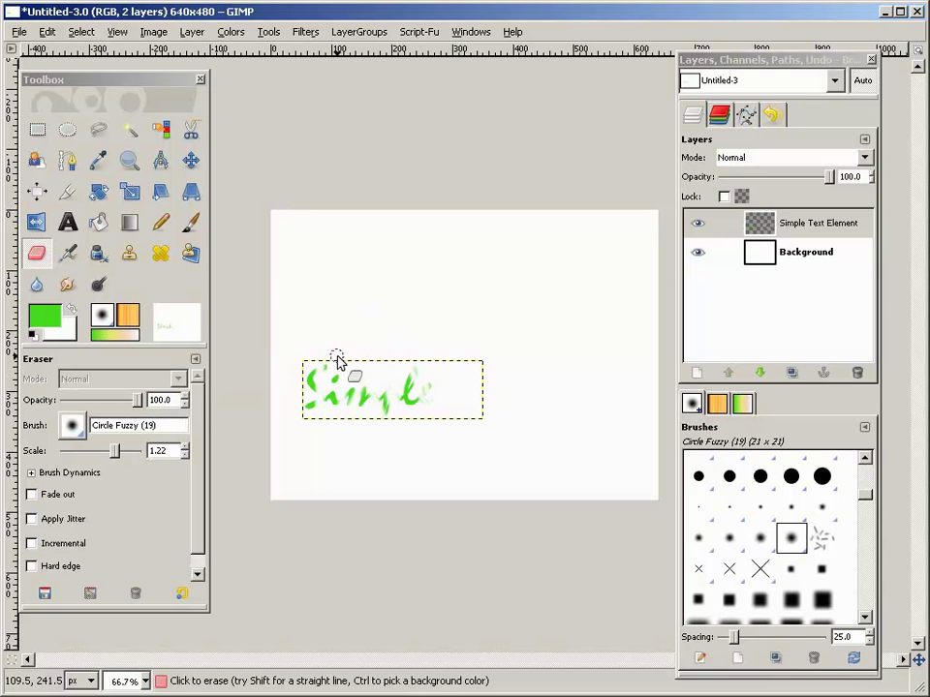
key("ctrl+z")
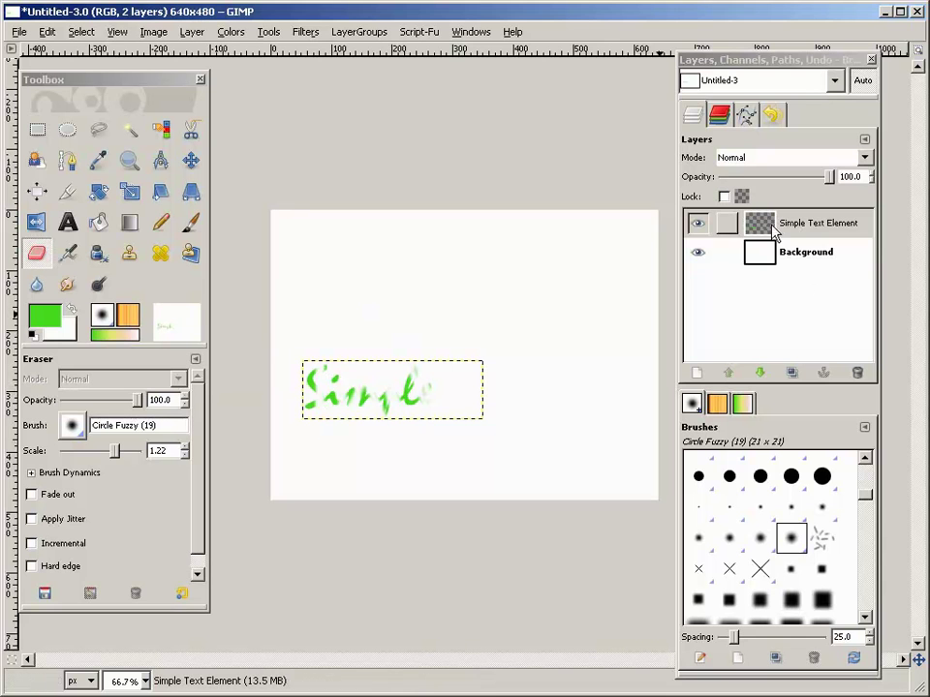